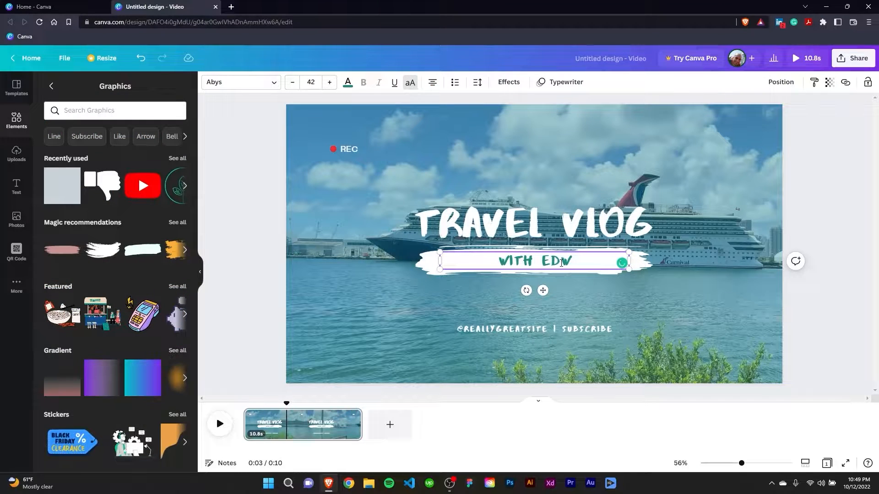
Complete the host's full name in the "With" subtitle and replace the placeholder handle before "SUBSCRIBE" with the channel's own handle
text(IN )
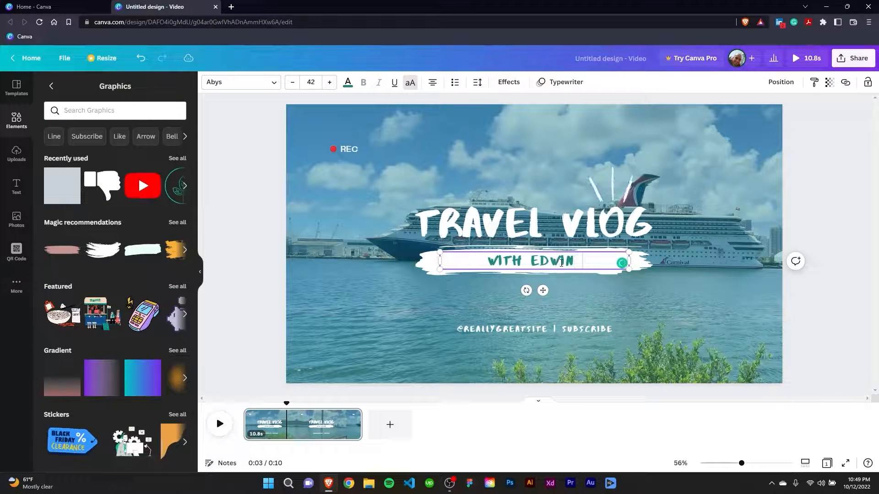
text(CASTRO)
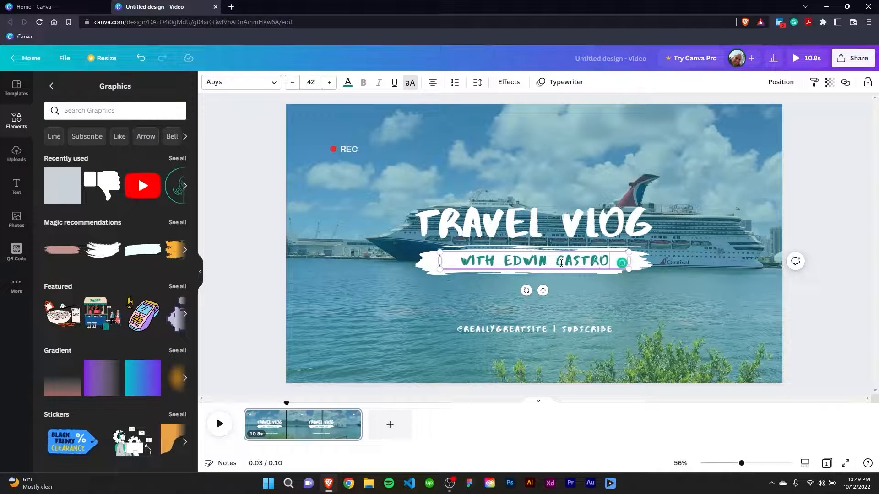
double_click(494, 329)
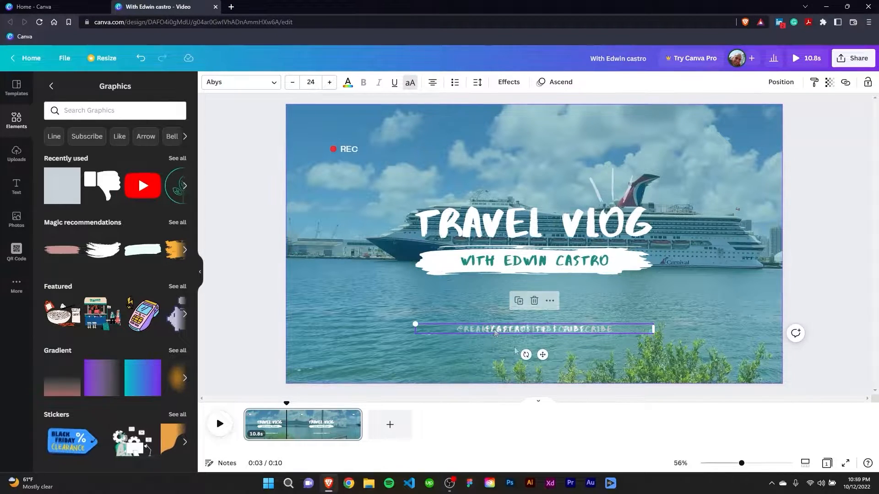
text(CASTROTRAVEL)
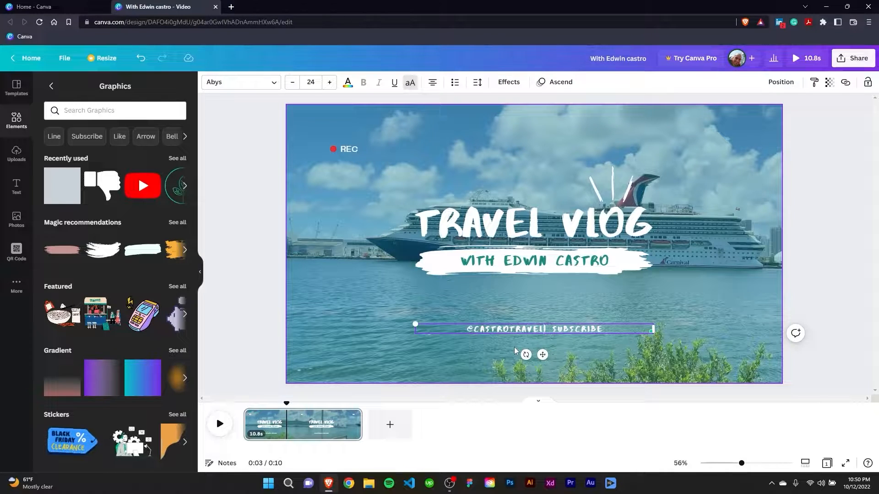
text(N)
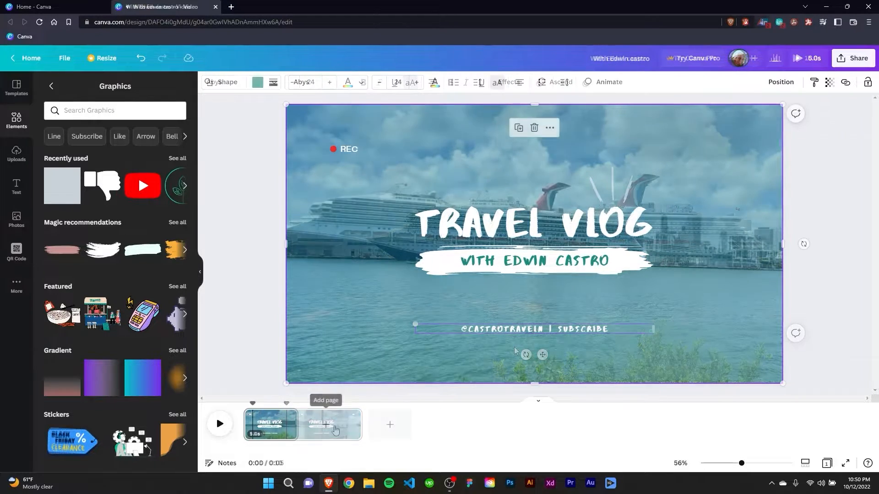
Add a second page after the title page and insert the uploaded 21.7-second city skyline video on it
click(333, 428)
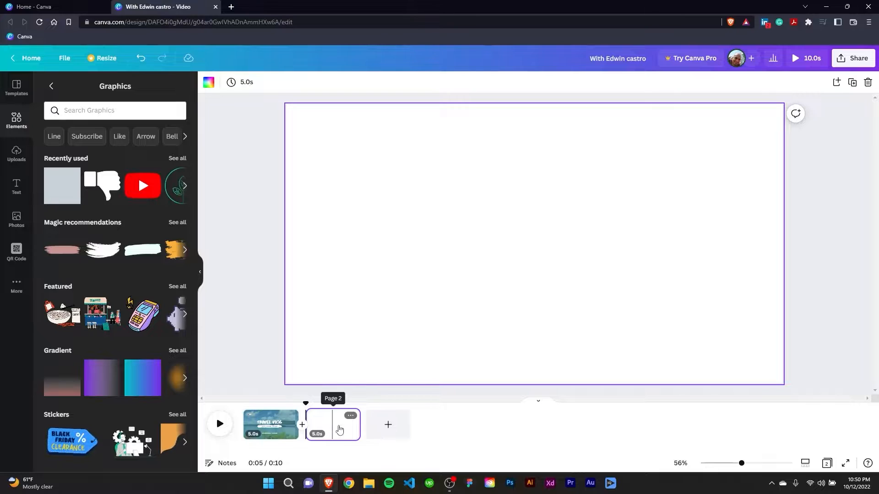
click(16, 154)
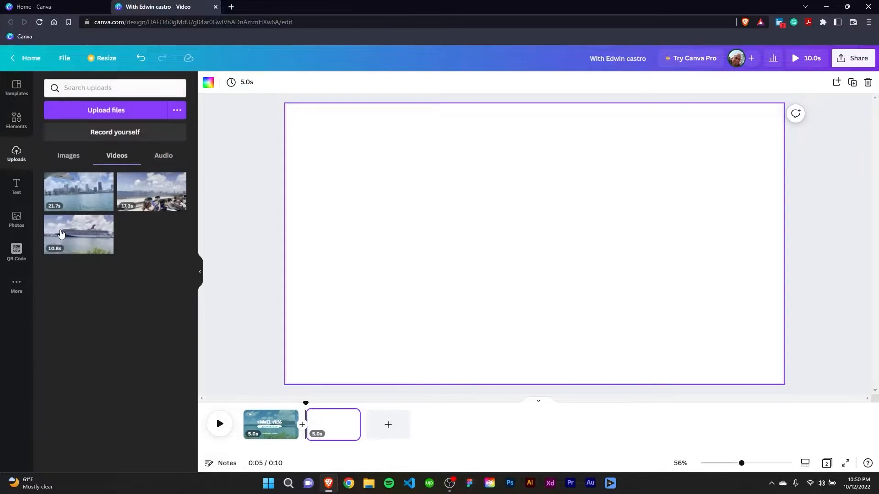
click(82, 193)
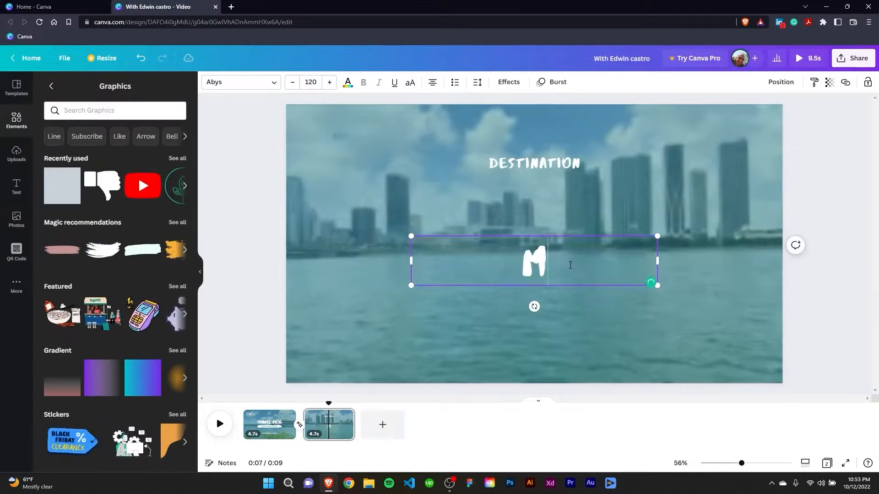
Complete the destination title on the second page as "MIAMI, FL" and narrow its text box
text(IAMI)
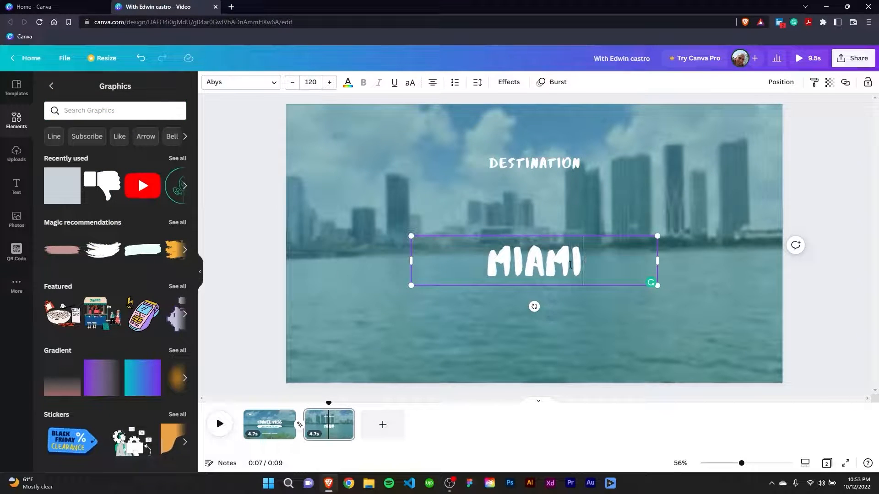
text(, FL)
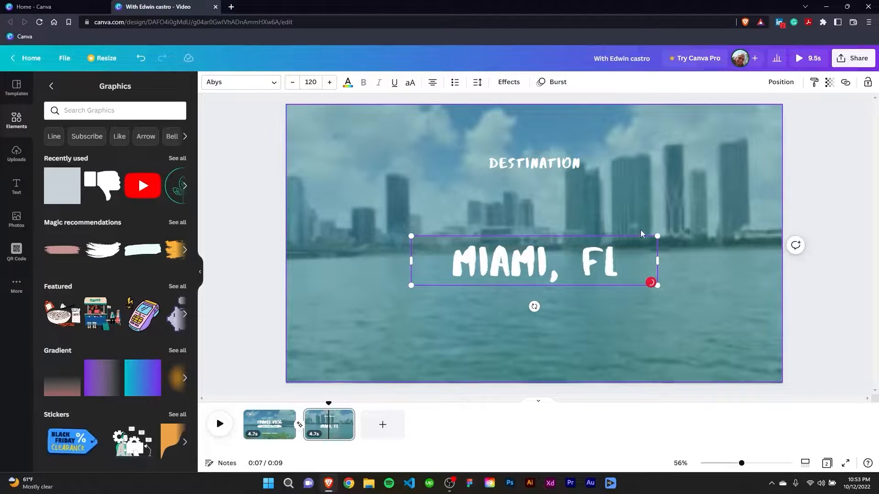
drag(657, 261, 601, 261)
mouse_move(508, 268)
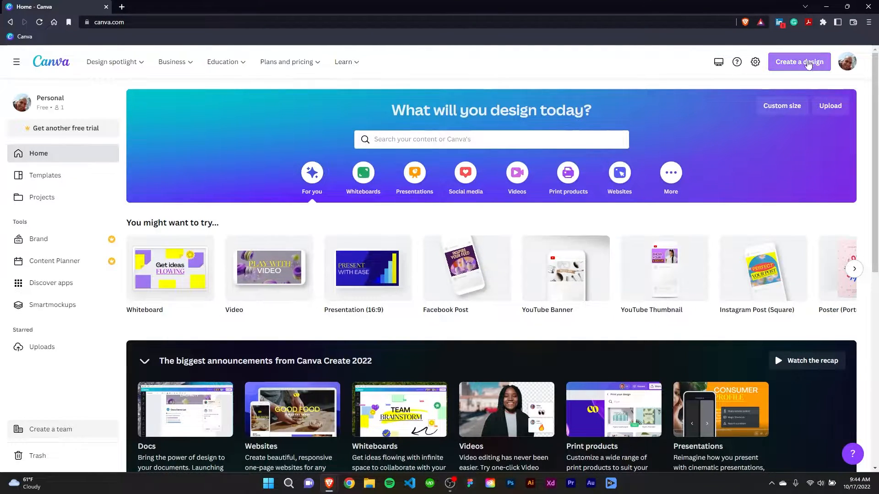
Create a new design of the type YouTube Intro (1920 × 1080 px), found by searching for "intro"
click(797, 63)
text(intro)
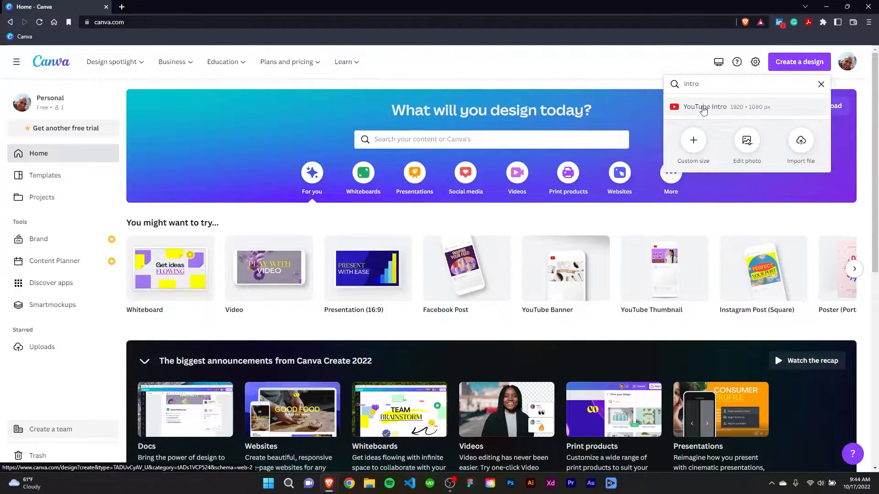
click(704, 108)
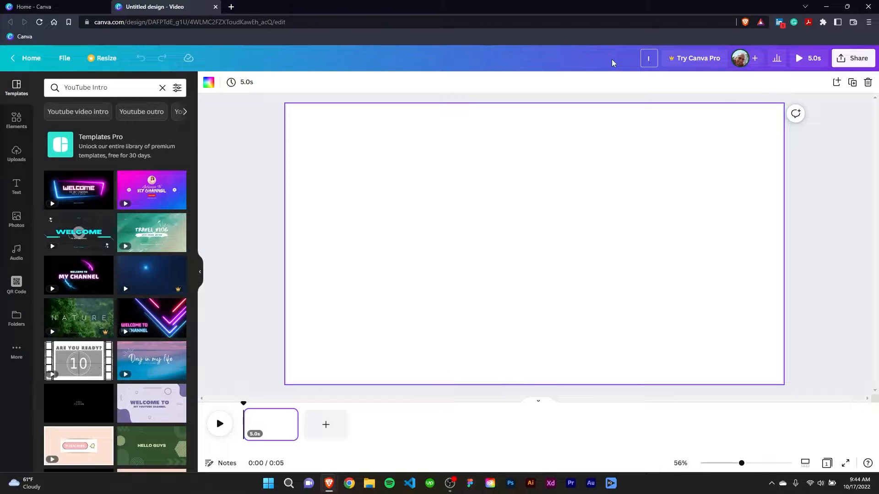
Name the new design "Youtube Intro"
text(Intro)
key(Left)
key(Left)
key(Left)
key(Left)
text(Youtbe)
click(645, 85)
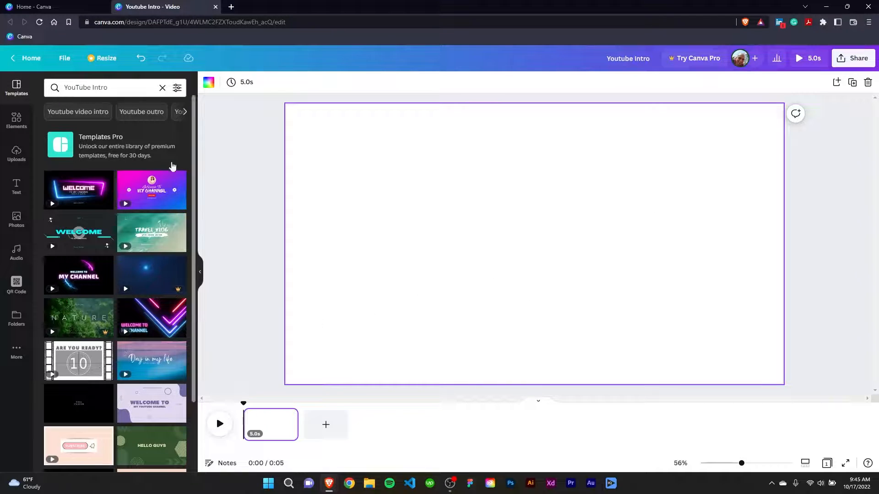
Look through the YouTube intro templates and apply the green "Travel Vlog" template to the blank page
scroll(115, 284, down, 2)
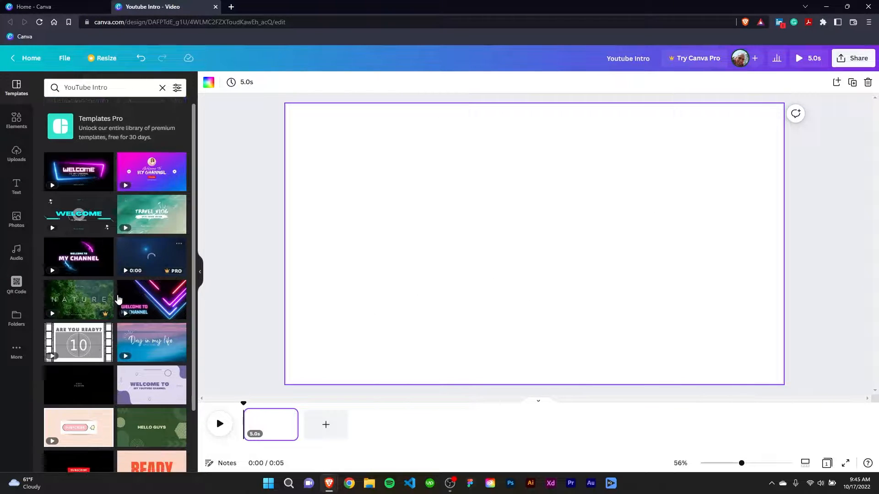
scroll(115, 289, up, 2)
scroll(113, 284, down, 3)
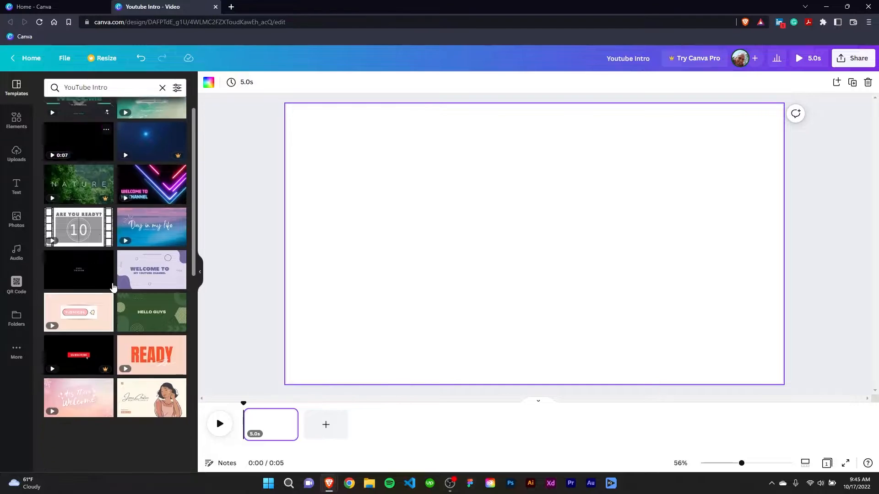
scroll(112, 261, up, 3)
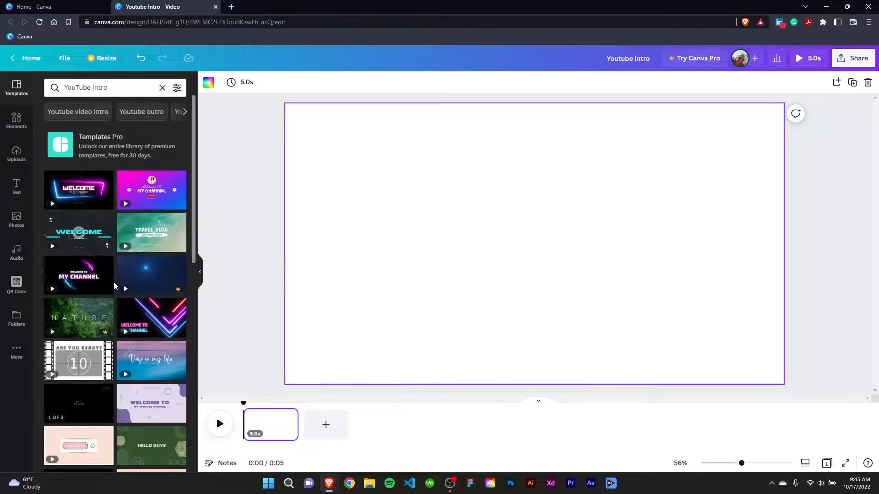
click(219, 429)
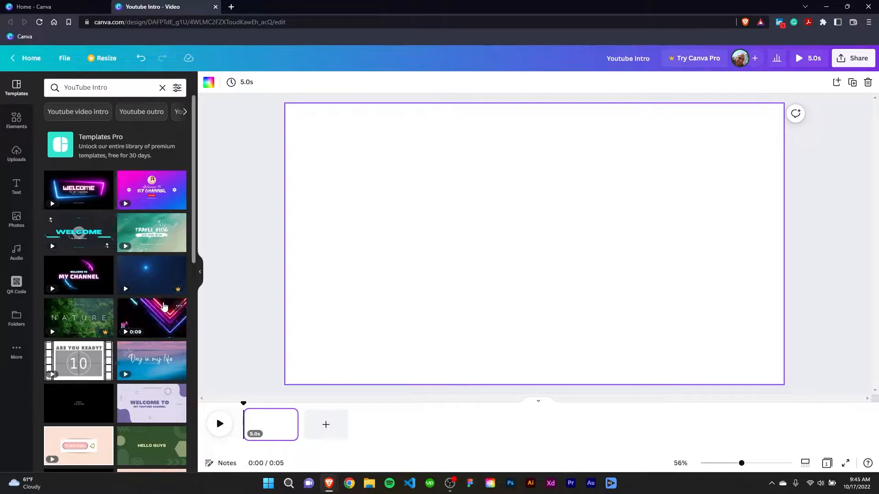
click(164, 242)
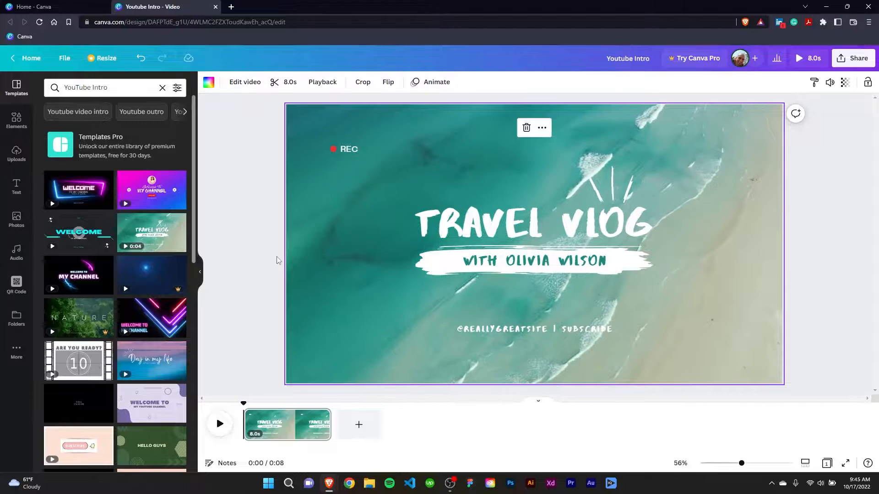
Detach the template's beach video from the background and delete it from the page
mouse_move(295, 185)
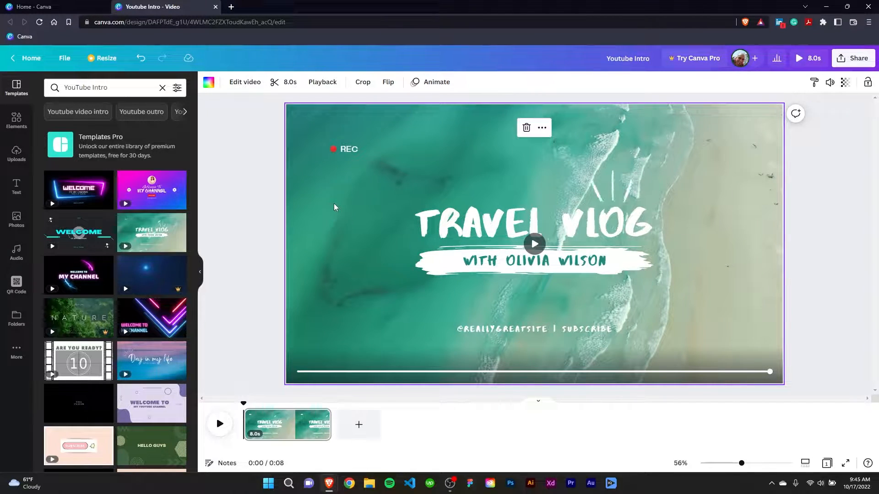
right_click(335, 204)
click(326, 171)
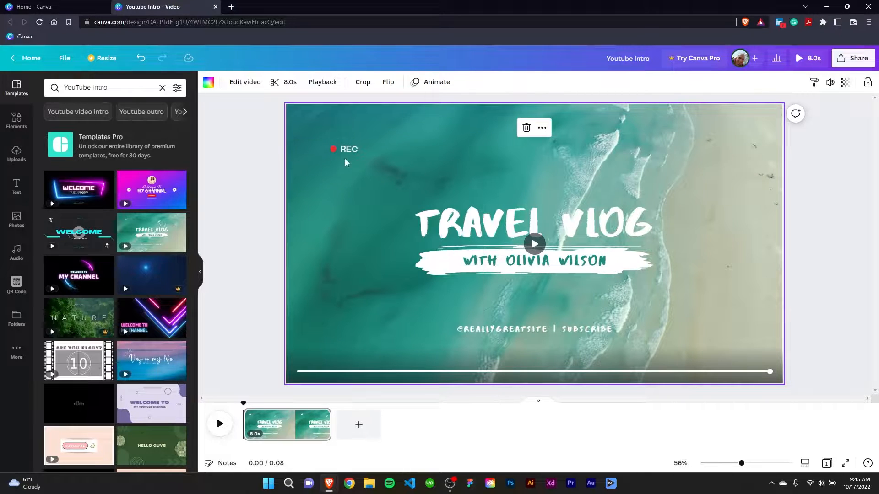
right_click(336, 198)
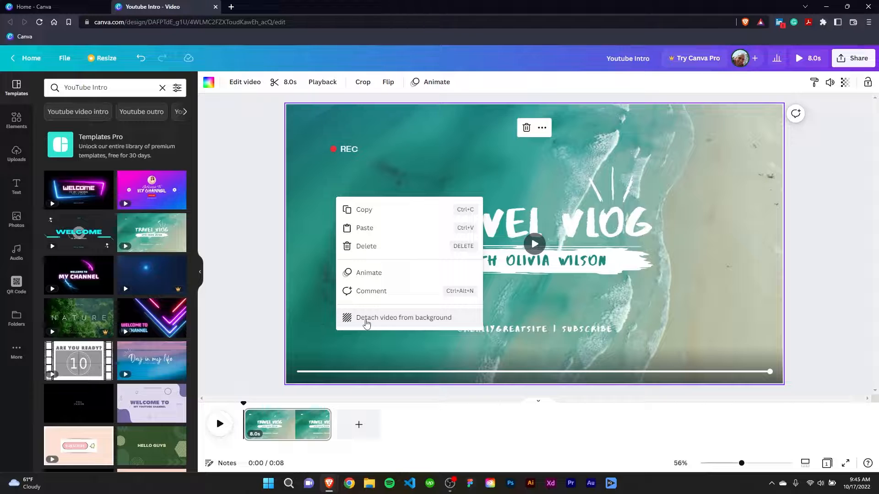
click(367, 319)
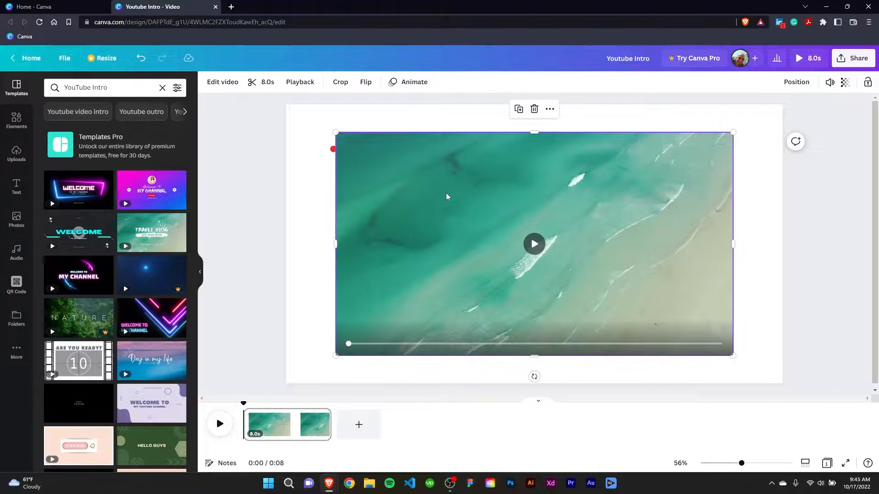
drag(446, 193, 411, 219)
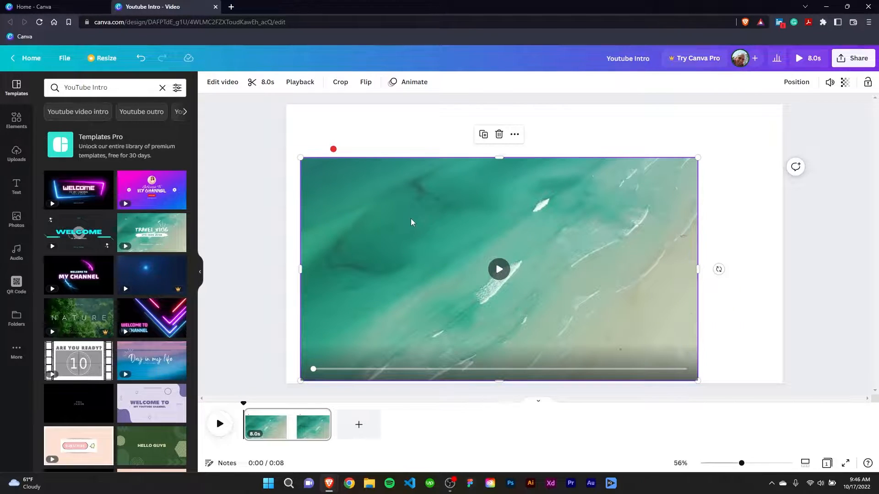
key(Delete)
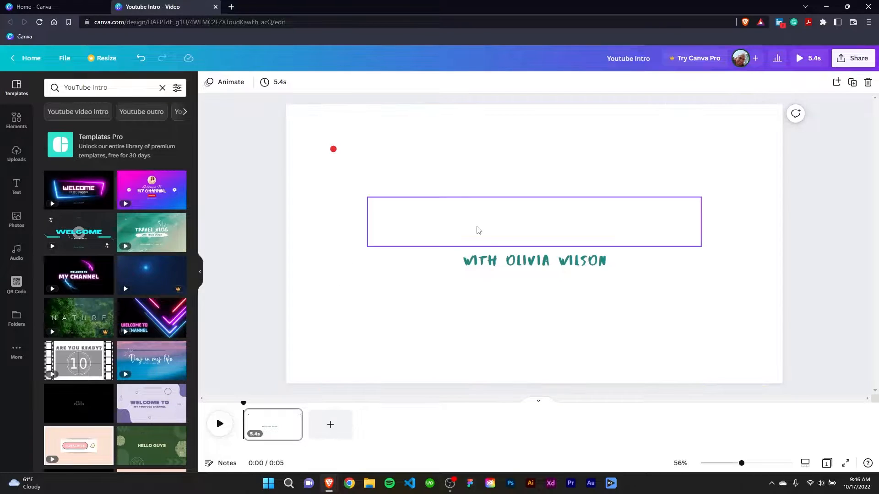
Insert the uploaded 10.8-second cruise ship video, preview it, and set it as the page background
click(17, 153)
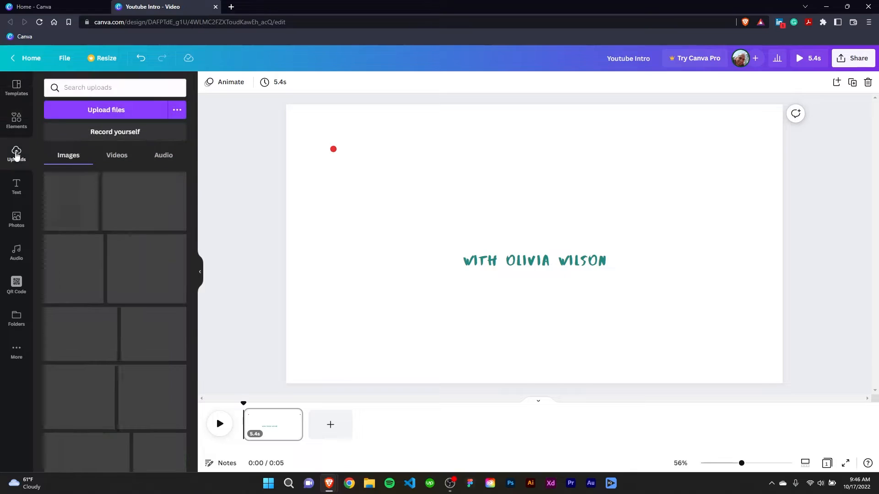
click(113, 155)
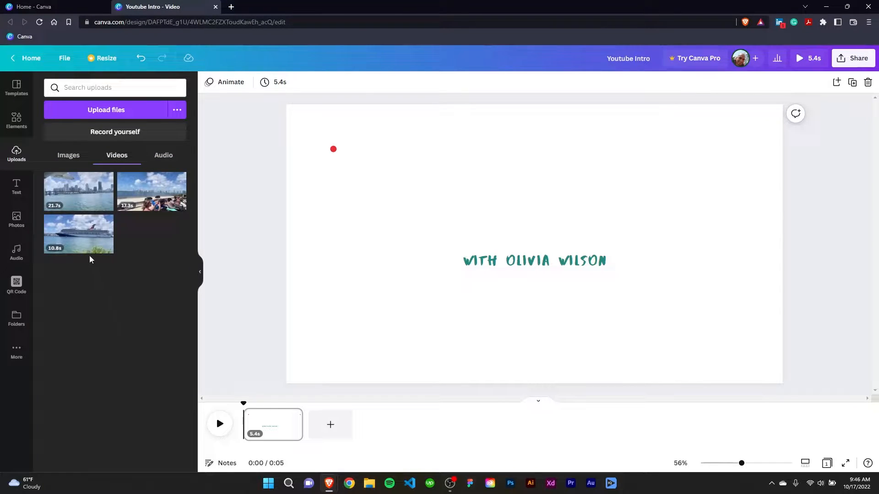
click(90, 243)
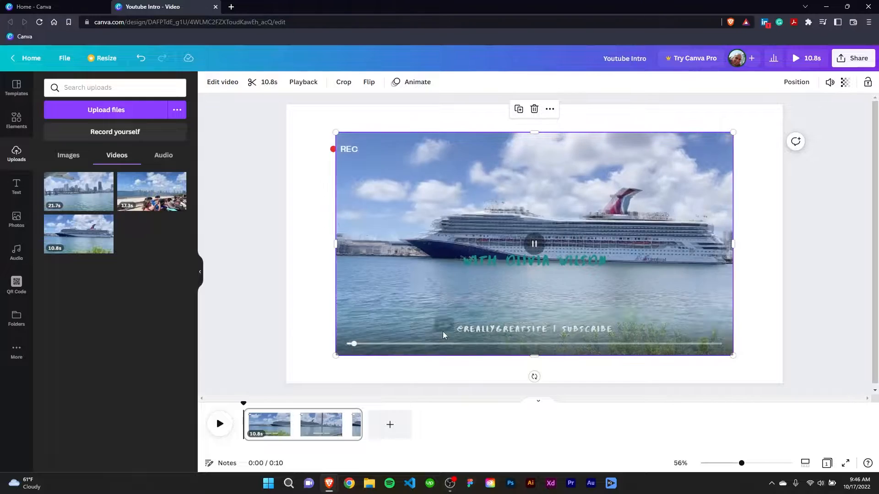
click(531, 245)
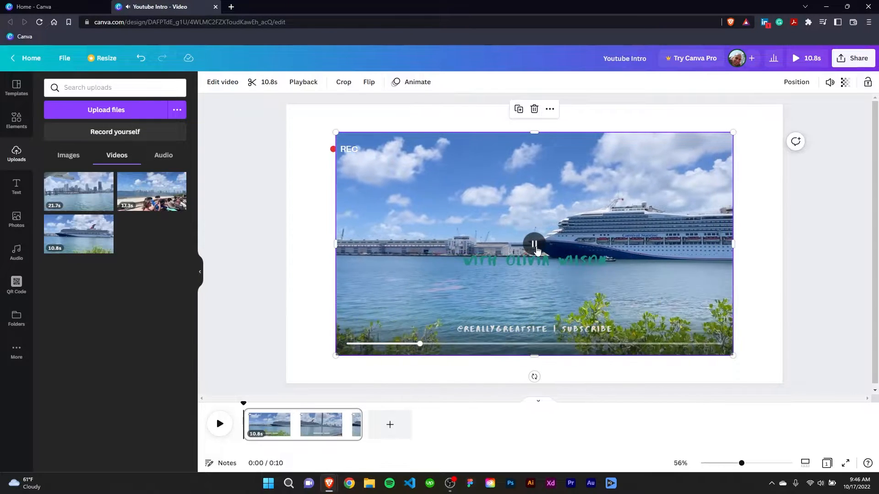
click(532, 244)
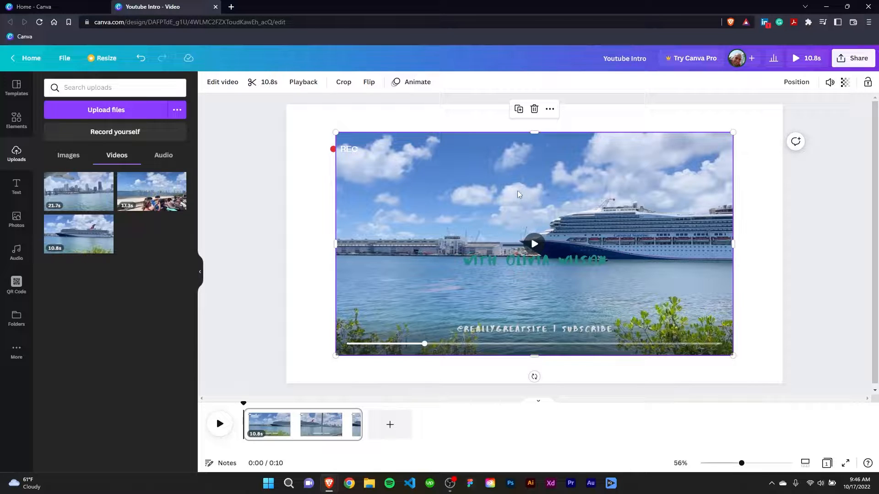
right_click(509, 200)
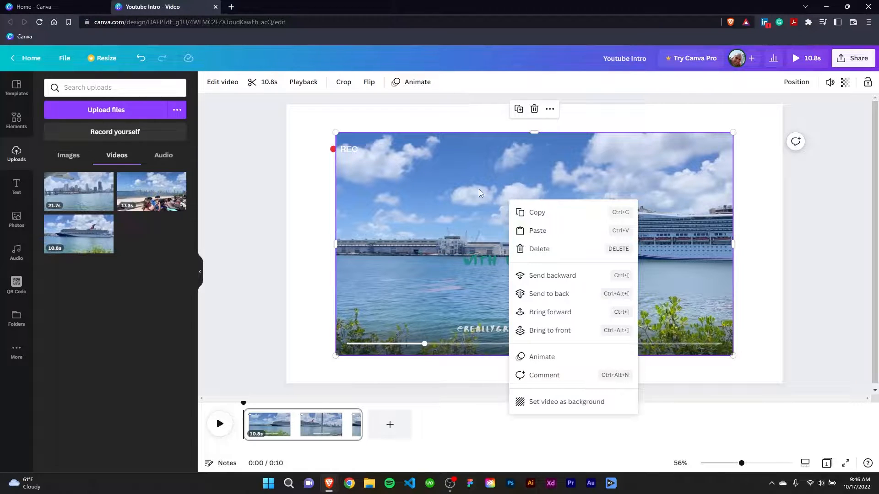
click(542, 411)
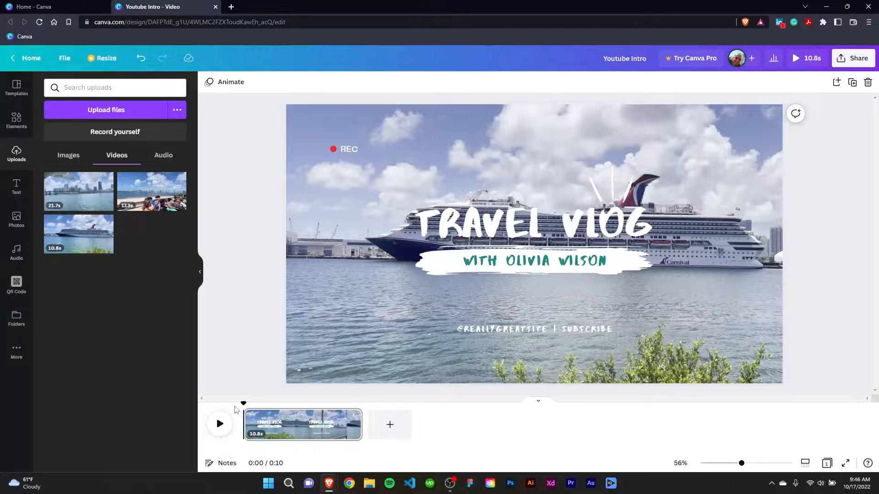
Preview the first seconds of the intro over the cruise ship background, then select the "REC" text
click(221, 425)
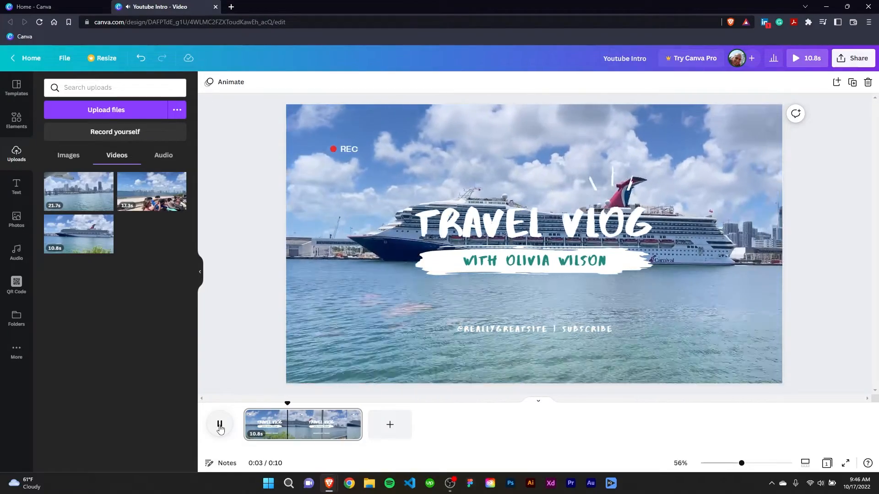
click(220, 426)
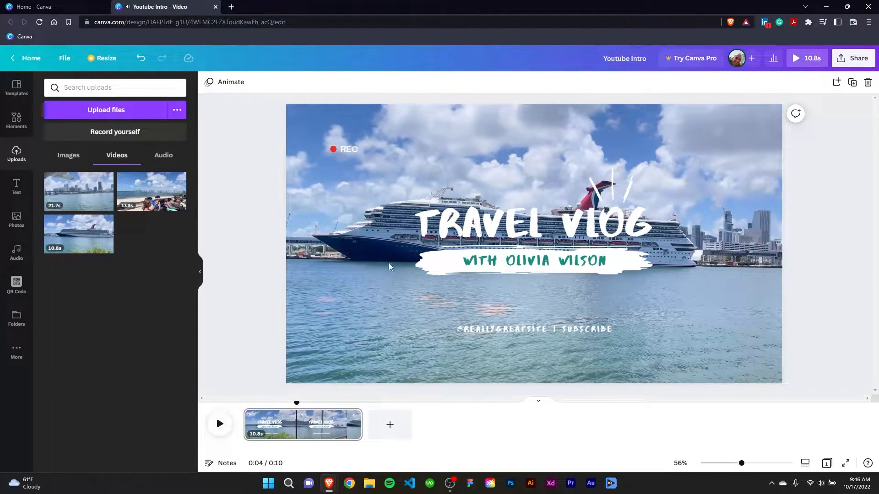
click(371, 154)
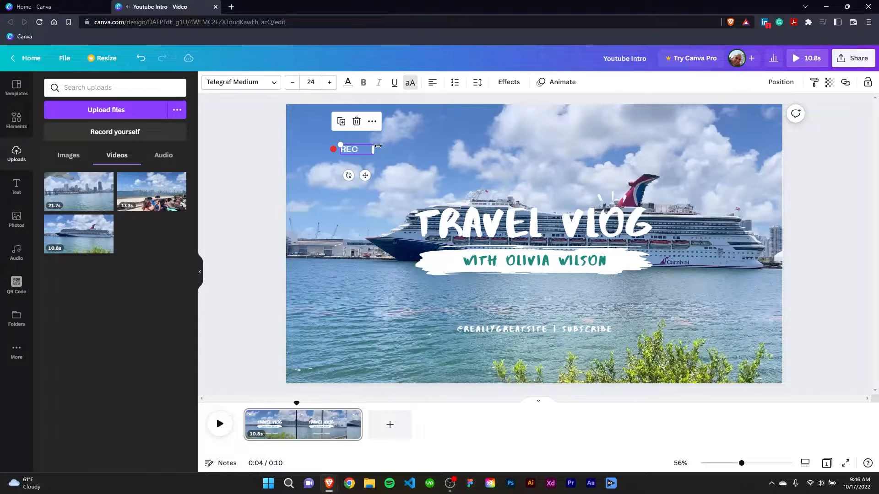
Mute the cruise ship background video and play the intro through
click(431, 189)
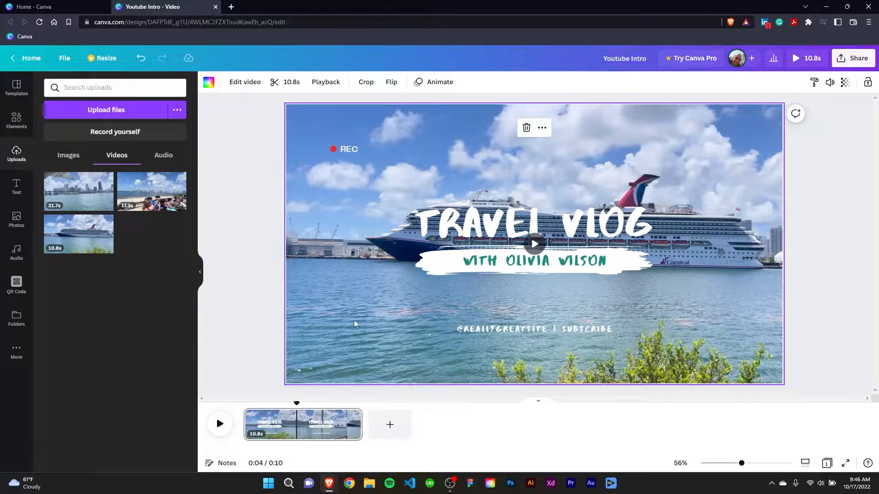
click(831, 86)
click(688, 110)
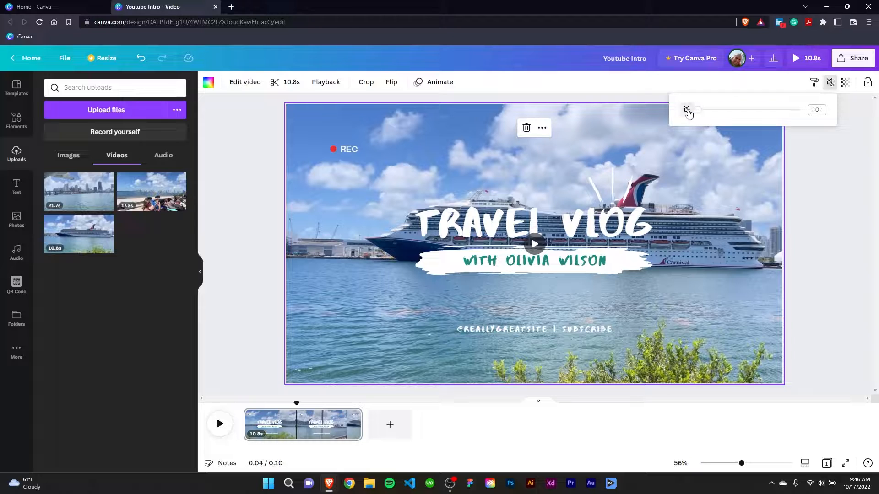
click(851, 191)
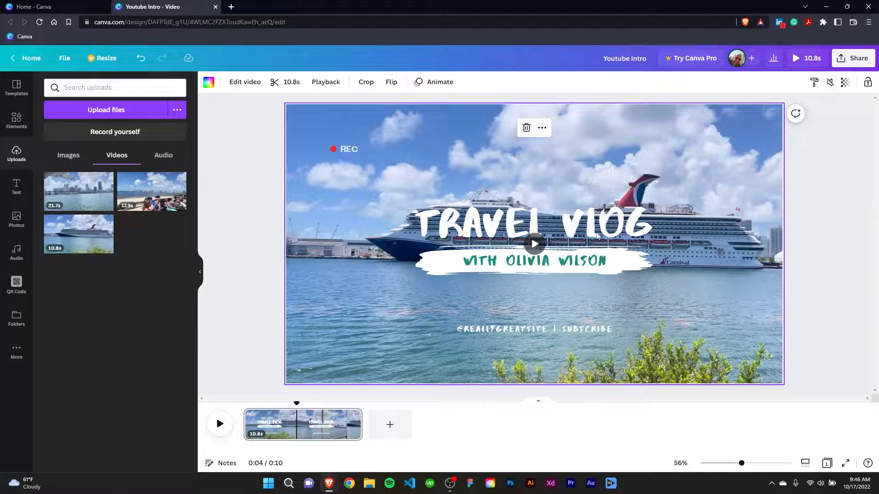
click(220, 424)
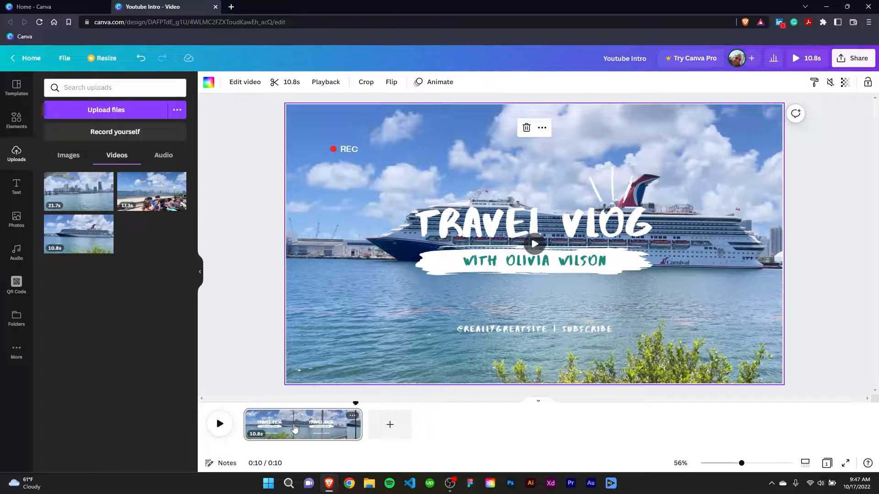
Trim the cruise ship background video to 5.0 seconds, keeping the segment at the clip's start
click(255, 438)
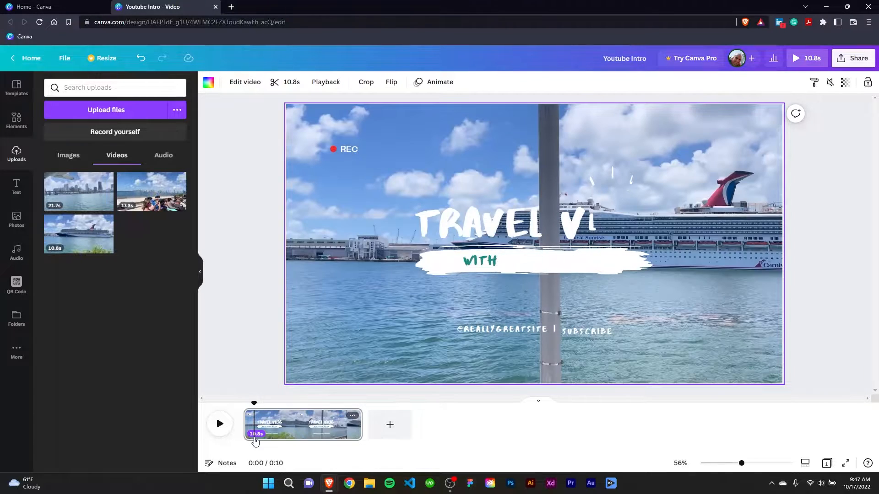
click(256, 436)
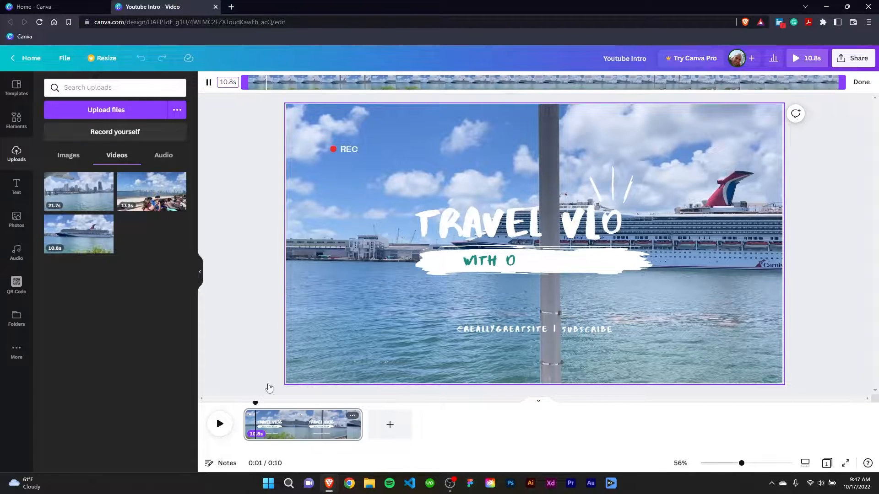
click(220, 82)
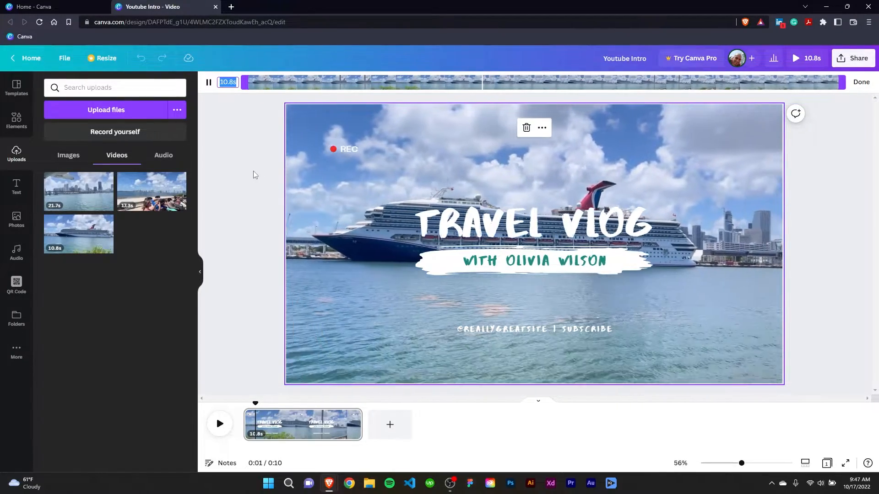
text(5.0)
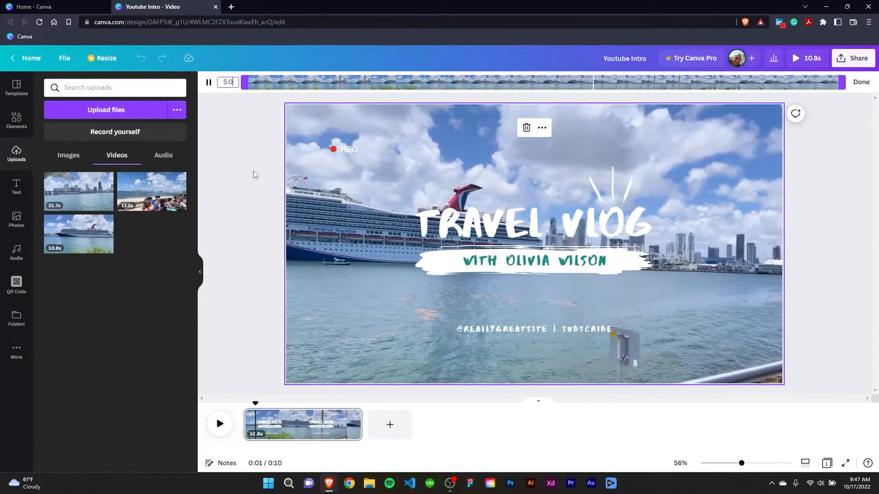
key(Return)
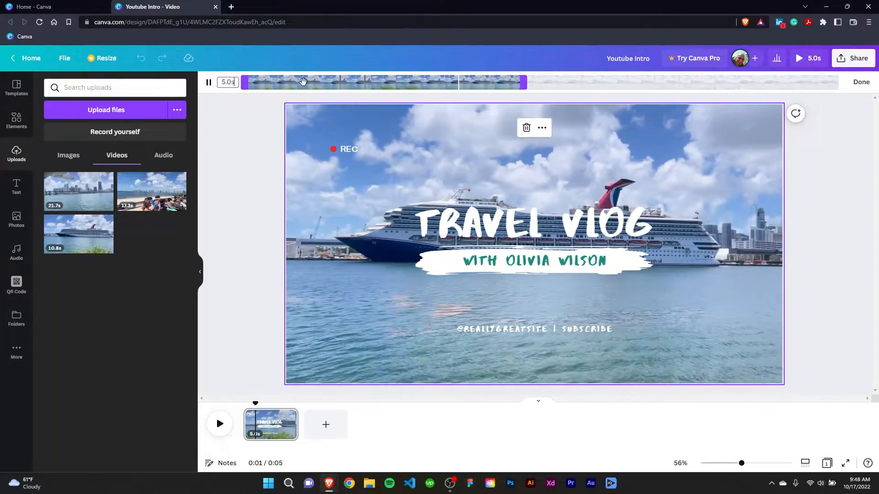
drag(303, 82, 366, 82)
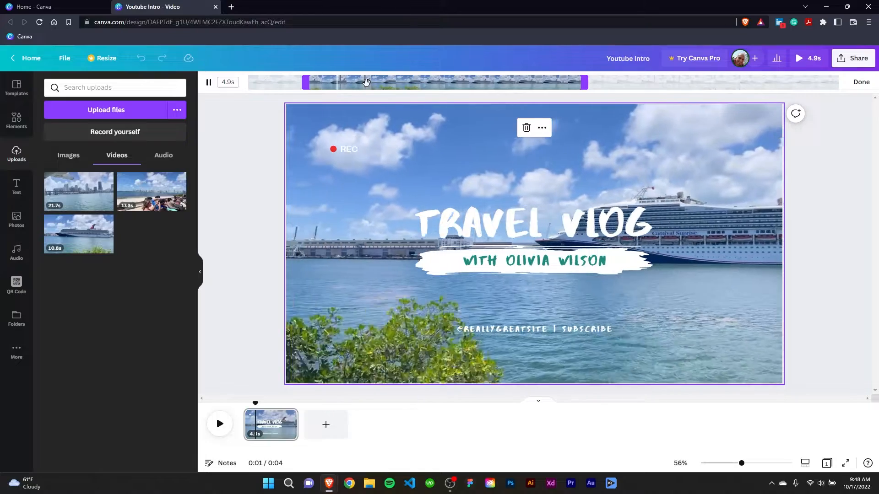
drag(431, 82, 350, 83)
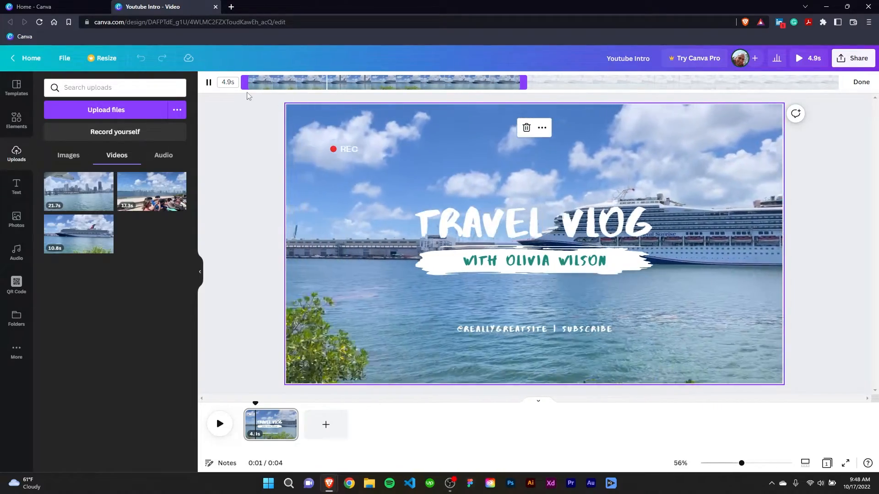
click(861, 82)
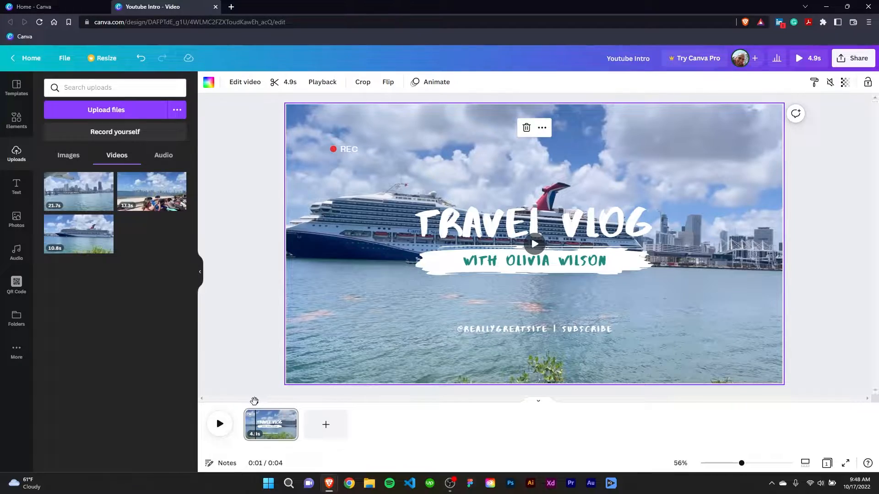
Preview the trimmed intro from the beginning and open the "TRAVEL VLOG" title text for editing
drag(256, 405, 246, 403)
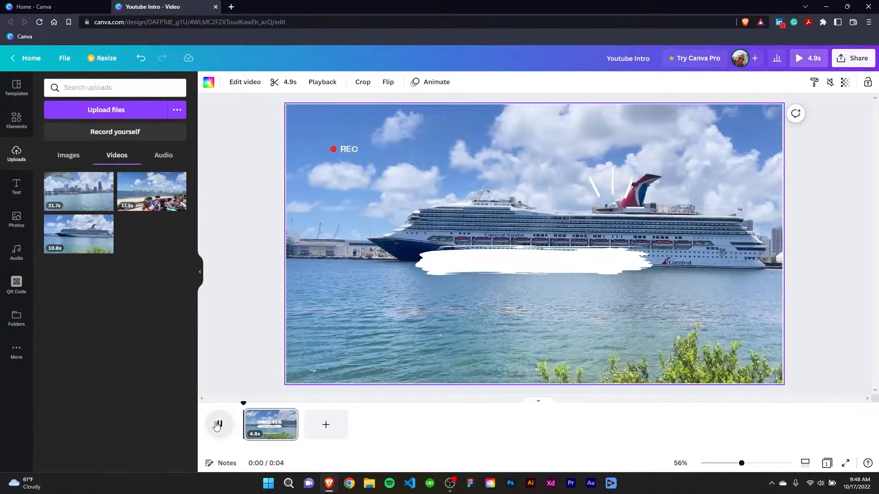
click(218, 424)
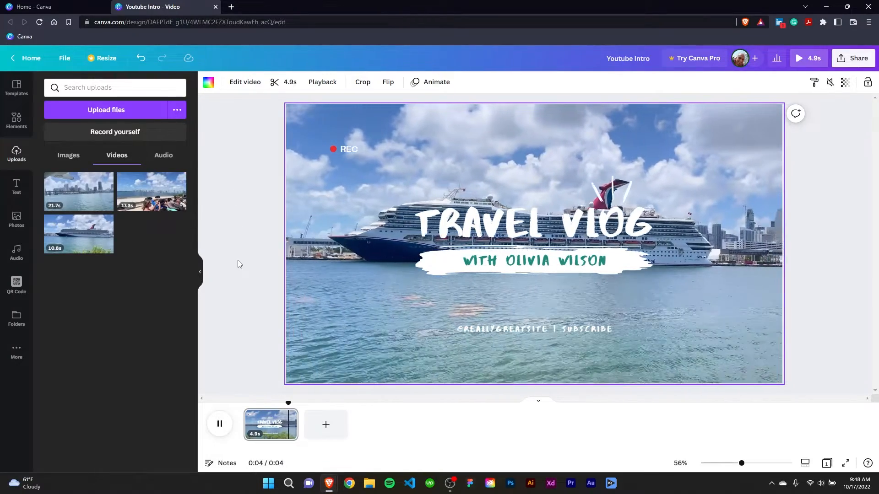
click(531, 223)
click(531, 222)
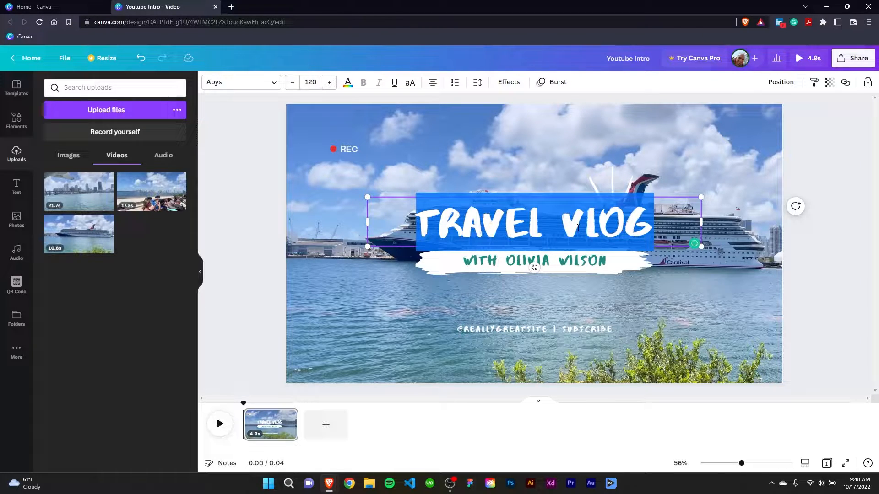
Replace the placeholder name after "WITH" in the green subtitle with the creator's full name
click(591, 267)
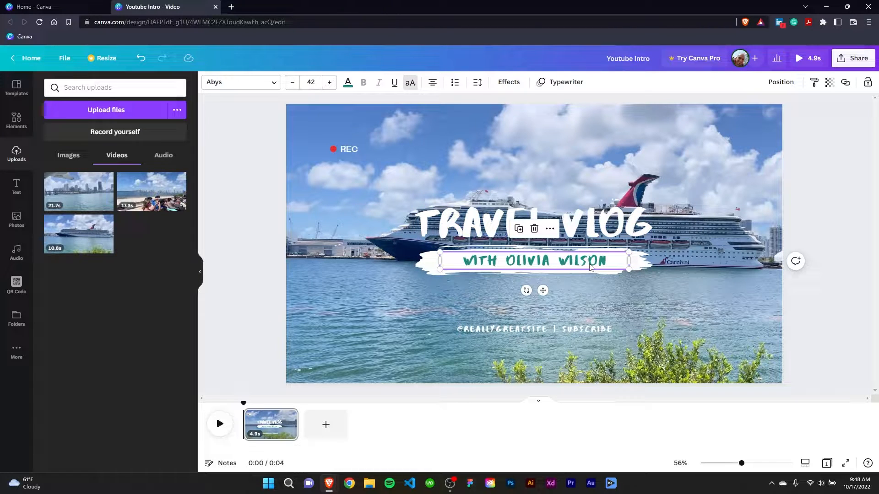
double_click(590, 266)
click(590, 264)
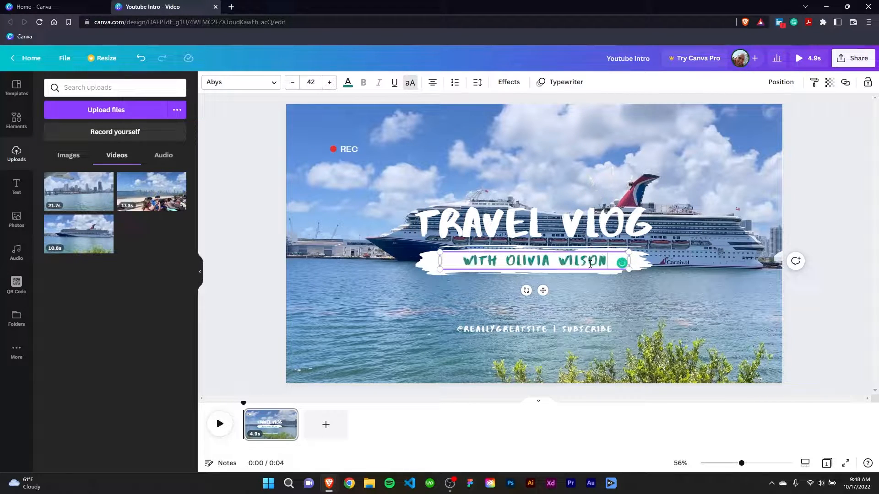
key(BackSpace)
key(BackSpace)
key(BackSpace)
key(BackSpace)
key(BackSpace)
key(BackSpace)
key(BackSpace)
key(BackSpace)
key(BackSpace)
key(BackSpace)
key(BackSpace)
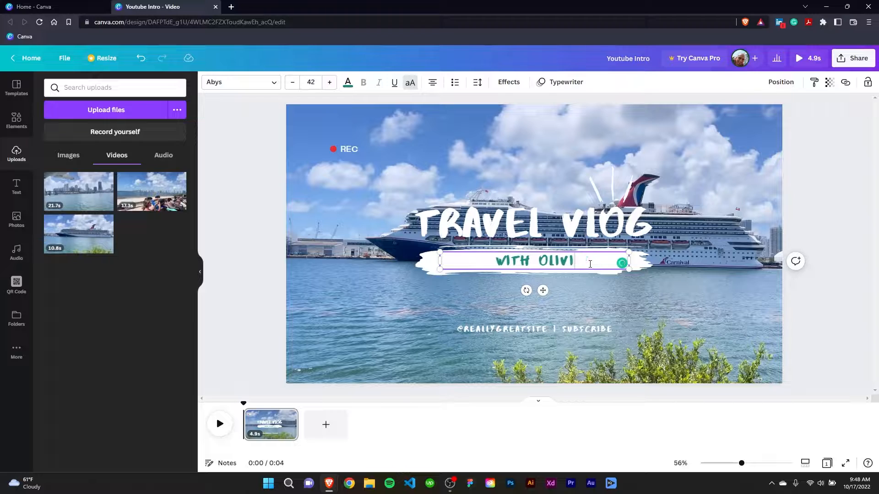
key(BackSpace)
key(BackSpace)
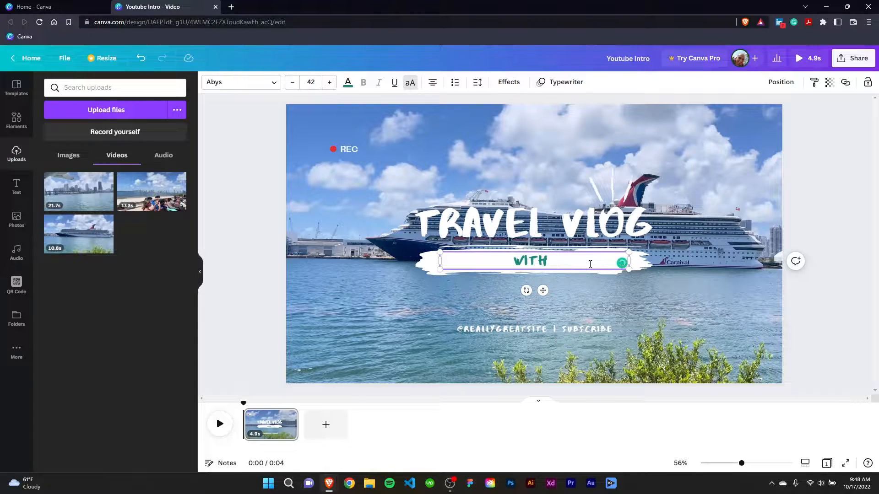
text(EDWIN CASTRO)
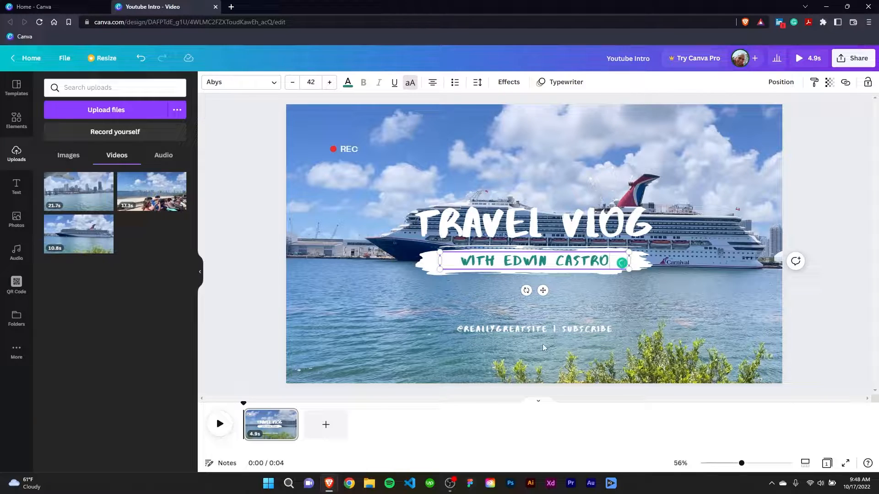
Replace the placeholder handle before "| SUBSCRIBE" with the creator's website handle, and narrow and recentre its text box
click(569, 328)
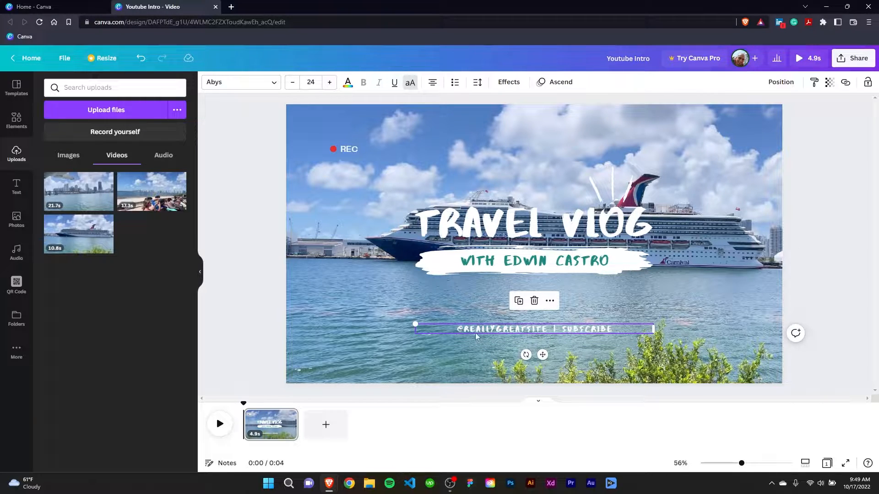
double_click(501, 329)
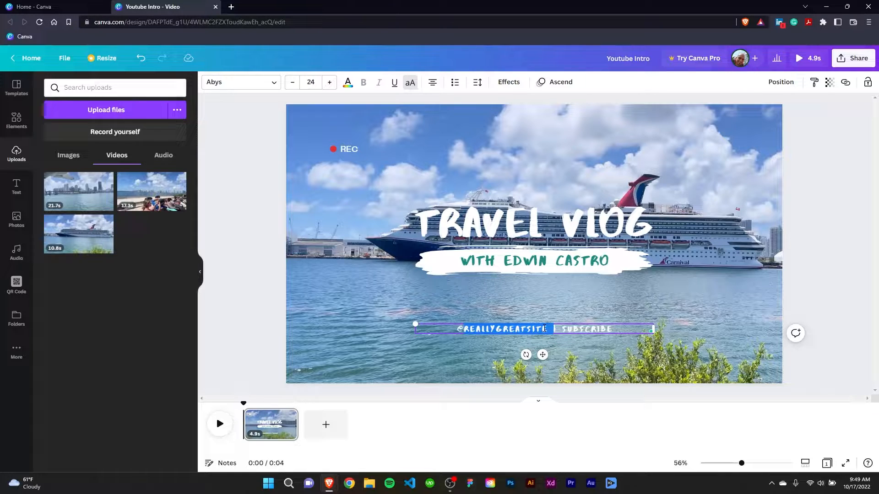
text(EDWIN)
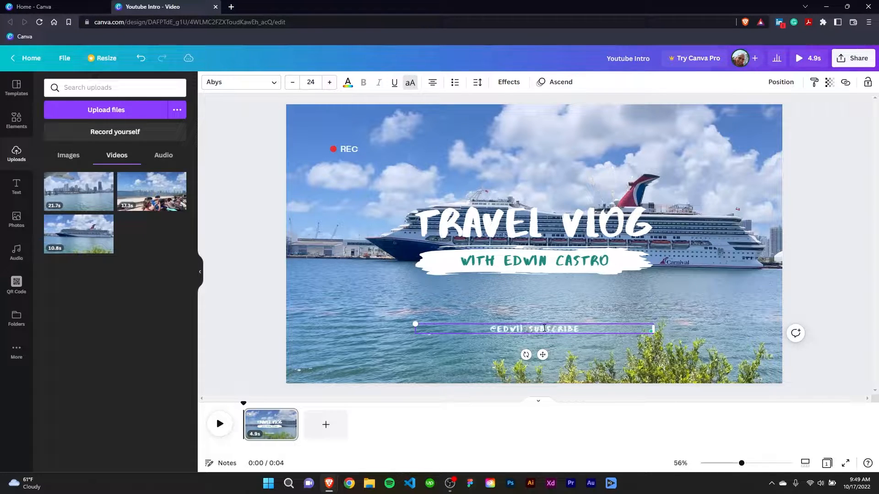
text(CASTRODE)
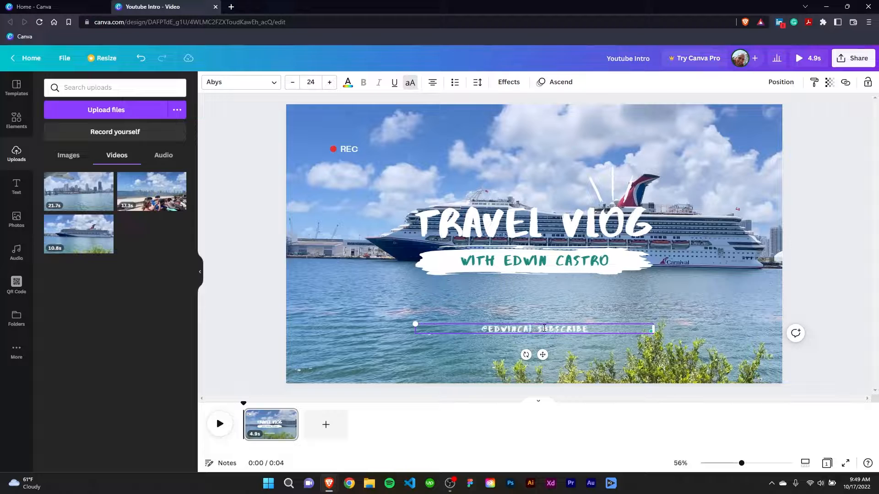
text(SIGN)
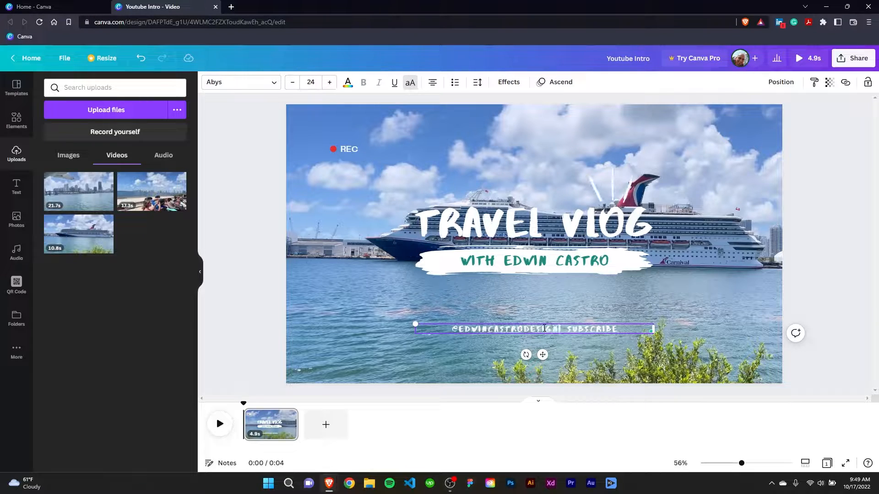
text(.CO)
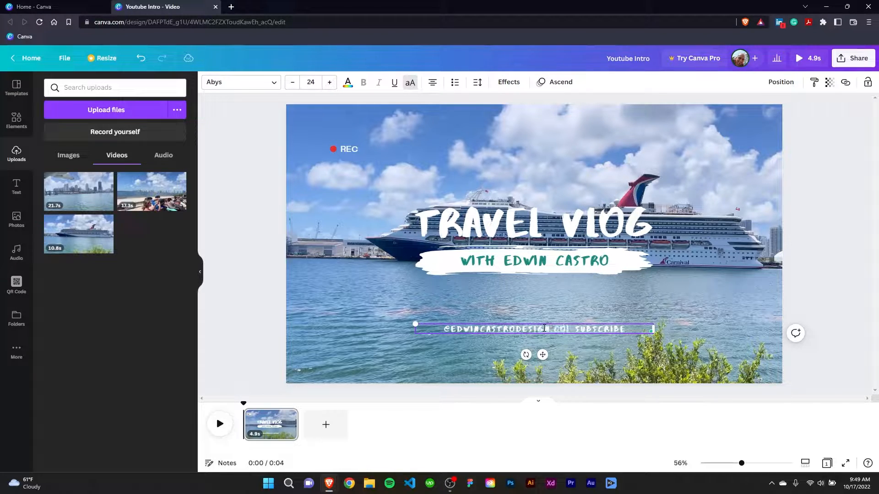
text(M)
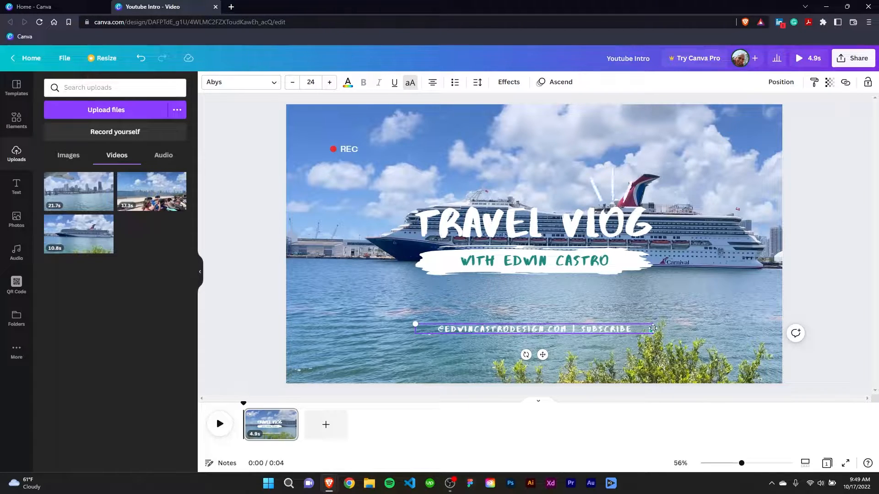
drag(652, 328, 624, 331)
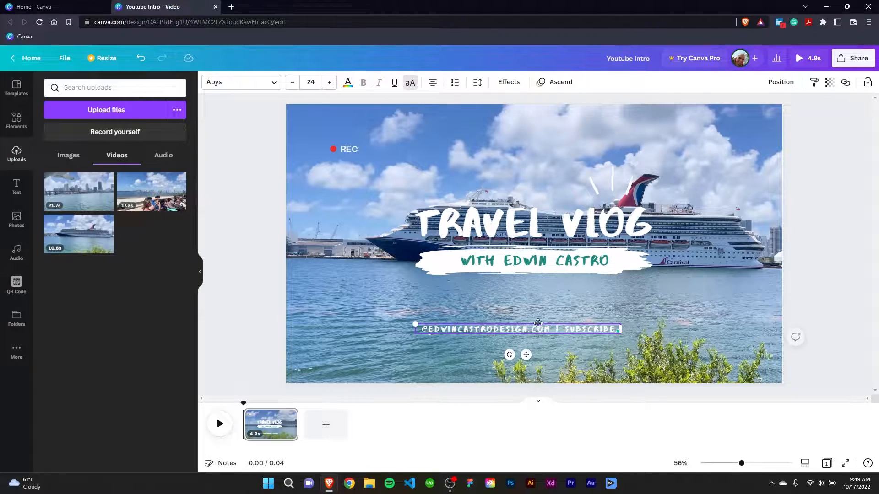
drag(529, 355, 544, 357)
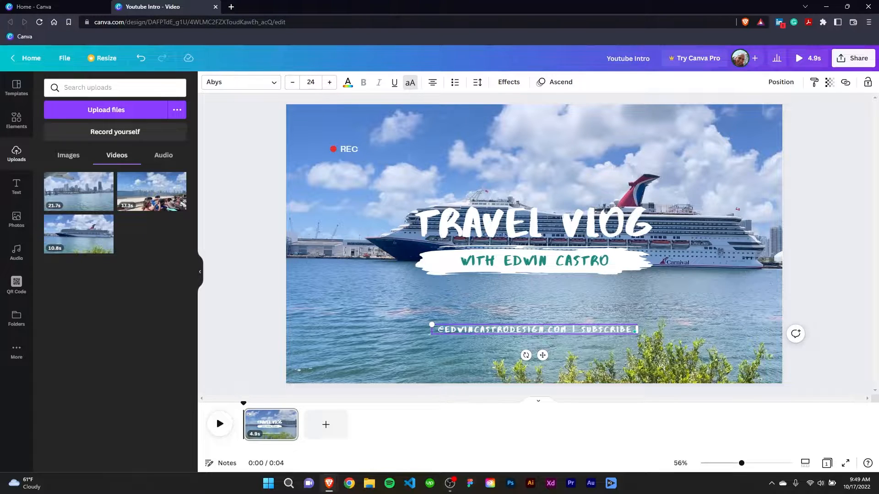
Cover the whole page with a square shape filled with the document's teal green color
click(17, 122)
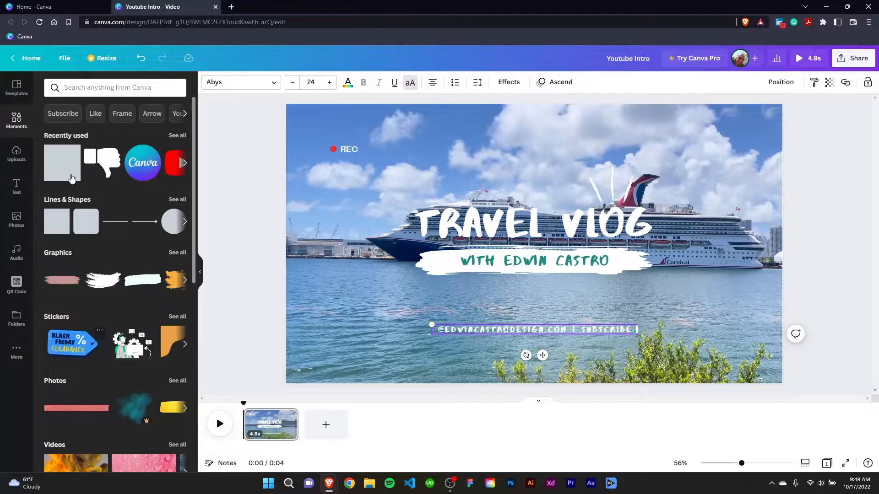
click(59, 163)
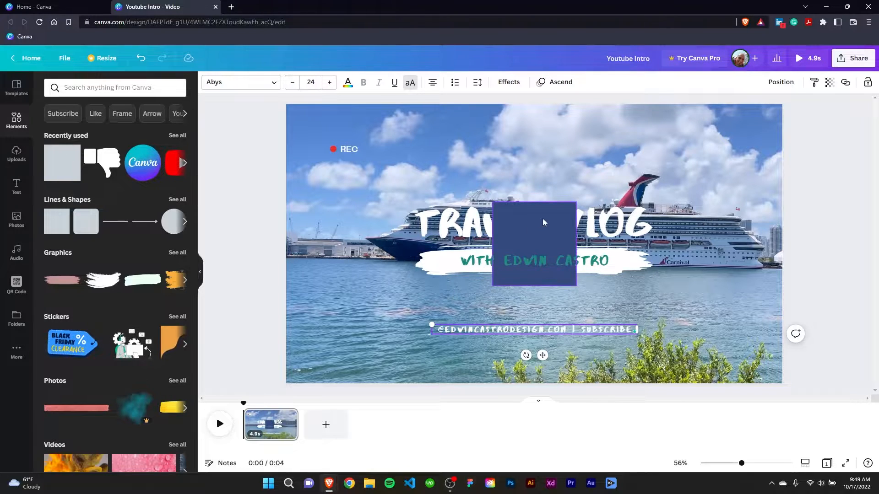
drag(526, 225, 353, 136)
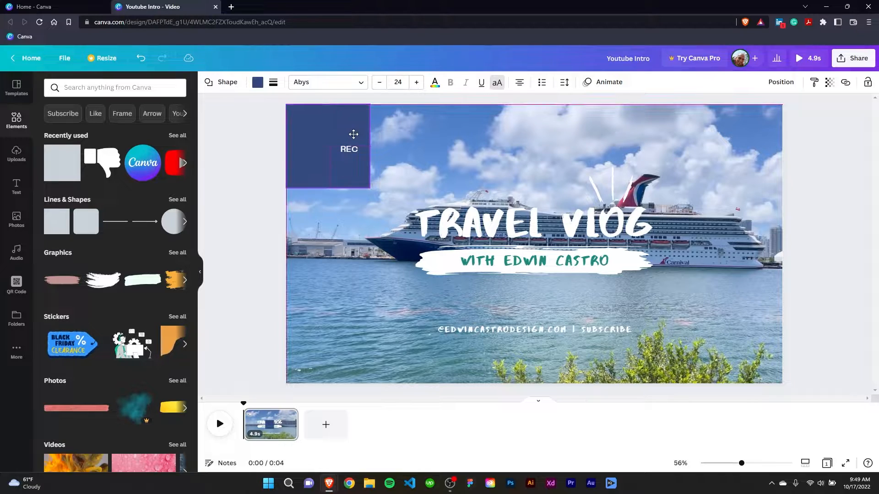
drag(369, 188, 781, 383)
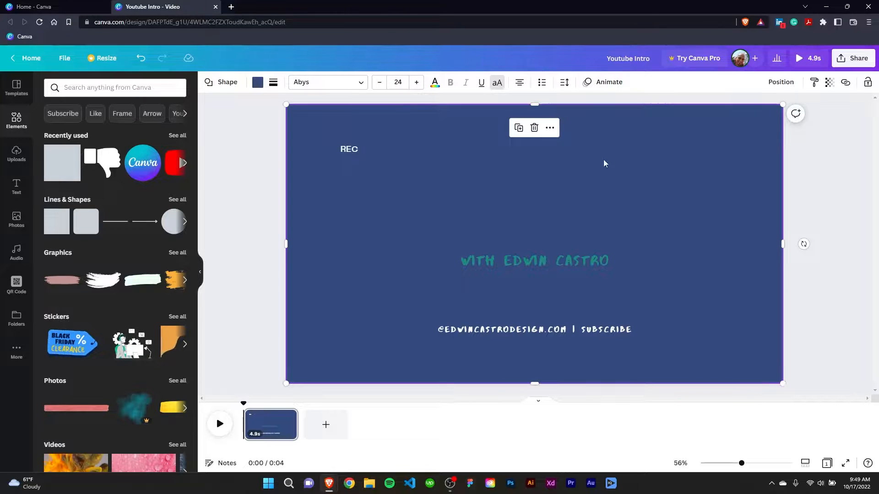
click(258, 82)
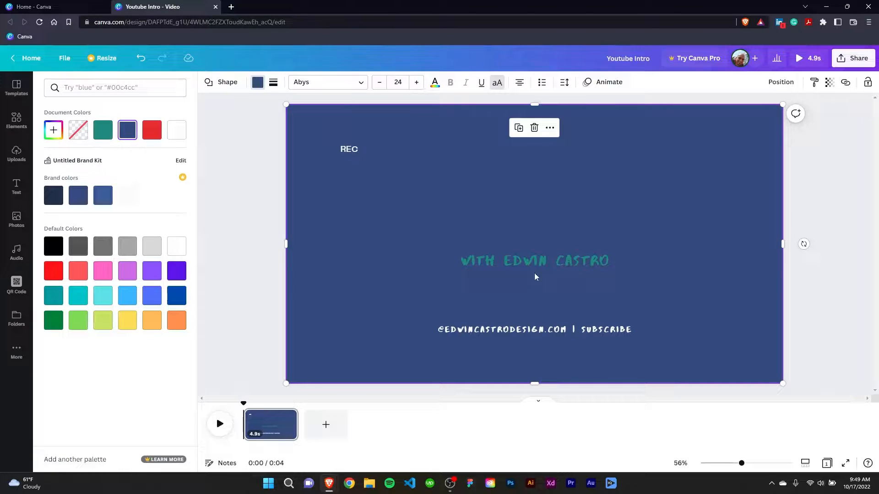
click(106, 132)
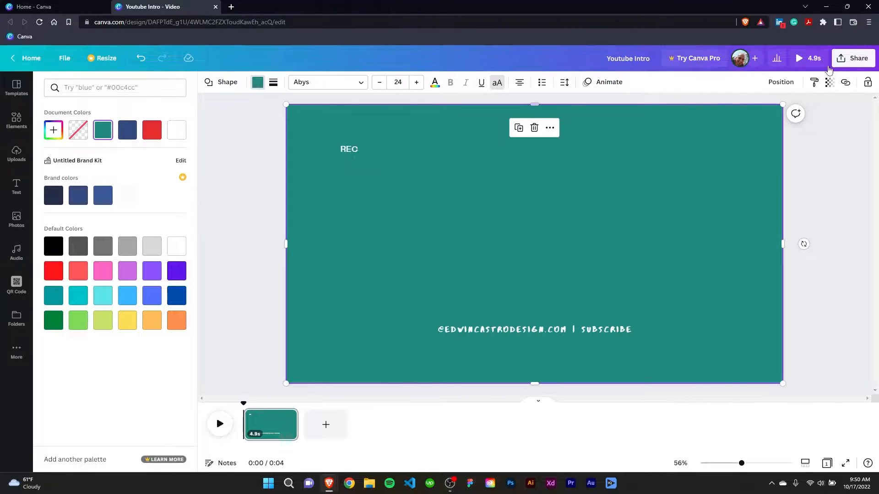
Reduce the full-page teal square's transparency value to about 23 so it acts as a color overlay
click(830, 83)
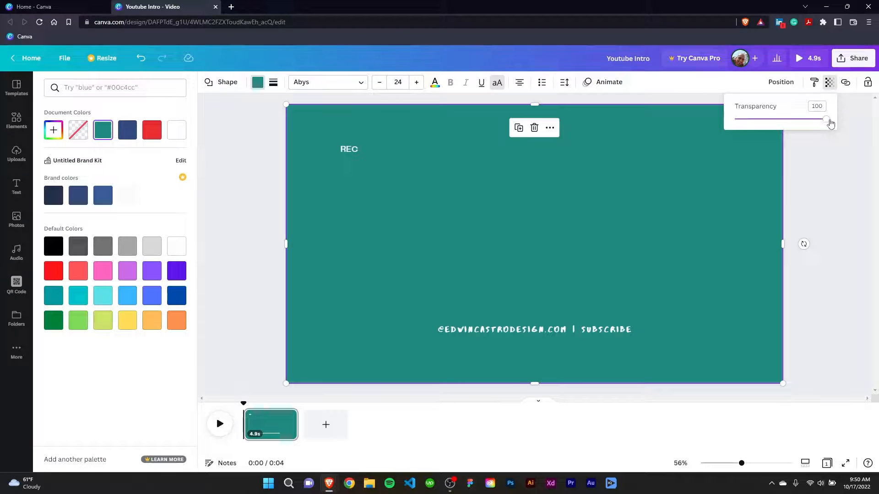
drag(830, 123, 758, 131)
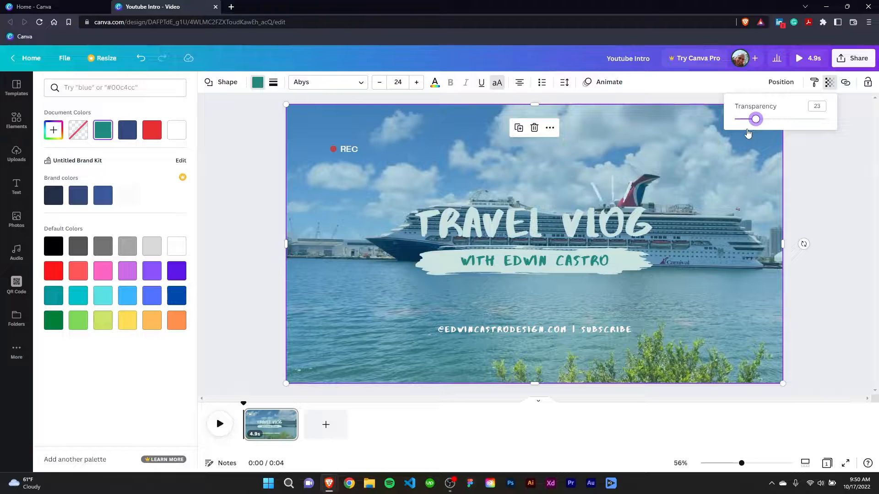
drag(748, 133, 758, 136)
click(802, 161)
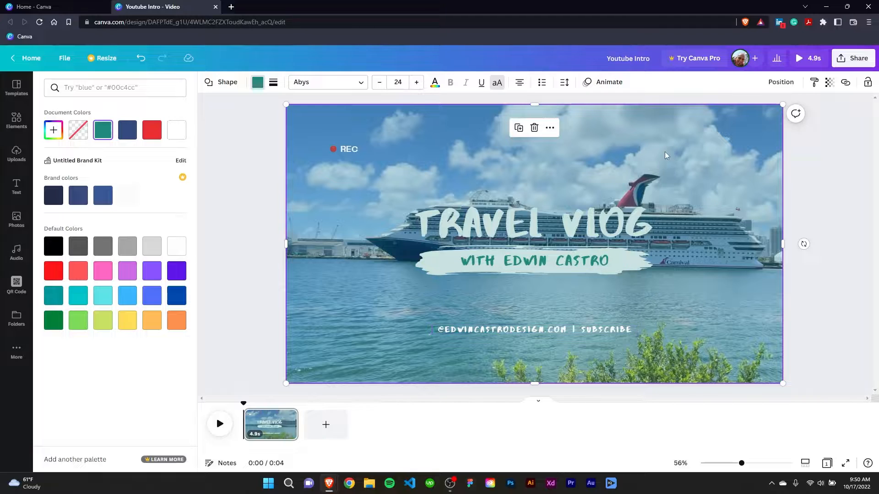
Send the teal overlay backward until it sits behind all text and graphics, directly above the background video, and preview the intro
click(779, 84)
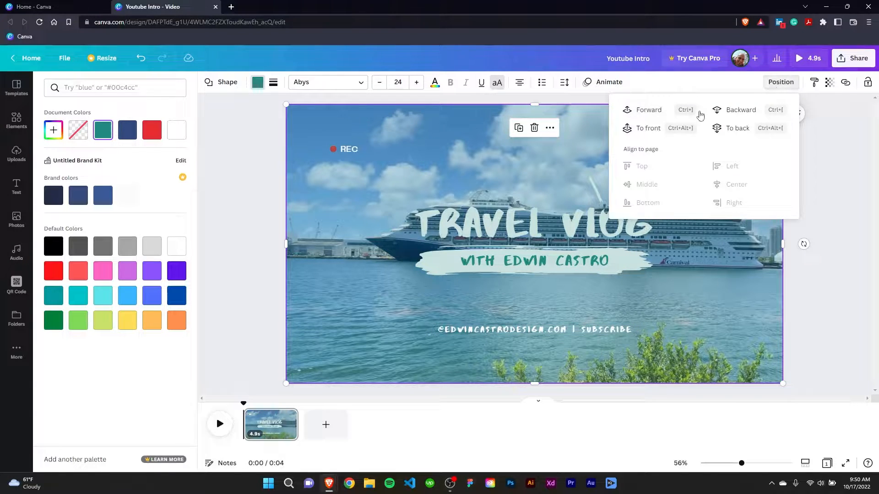
click(653, 111)
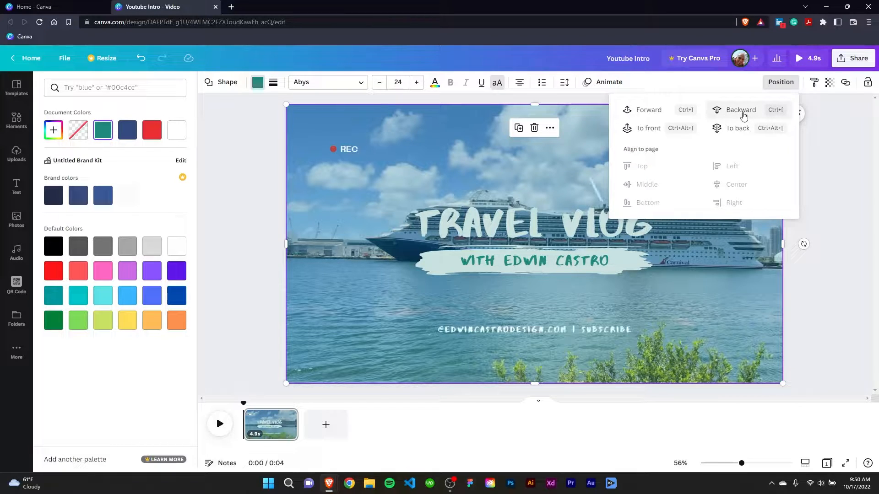
click(742, 111)
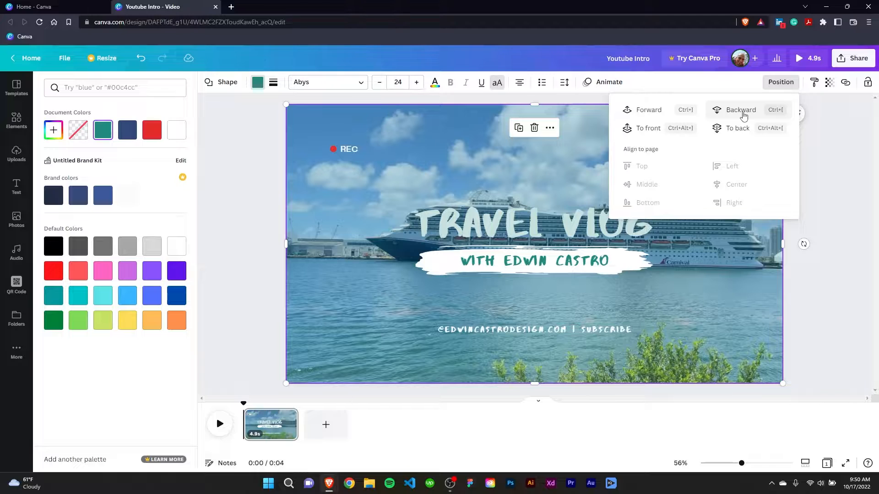
click(741, 111)
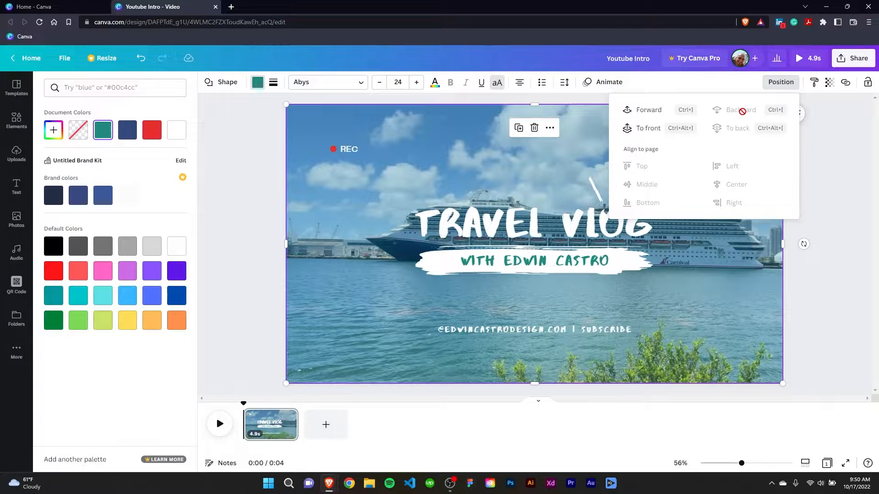
click(843, 173)
click(838, 173)
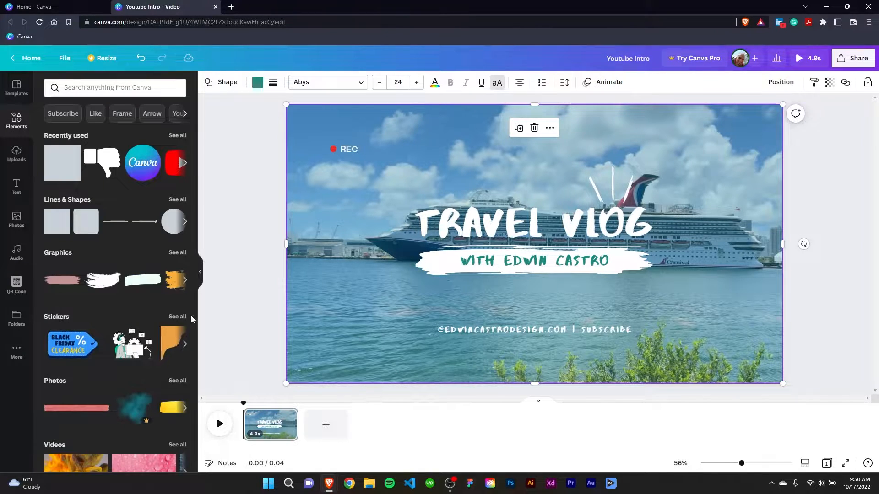
click(217, 429)
click(18, 151)
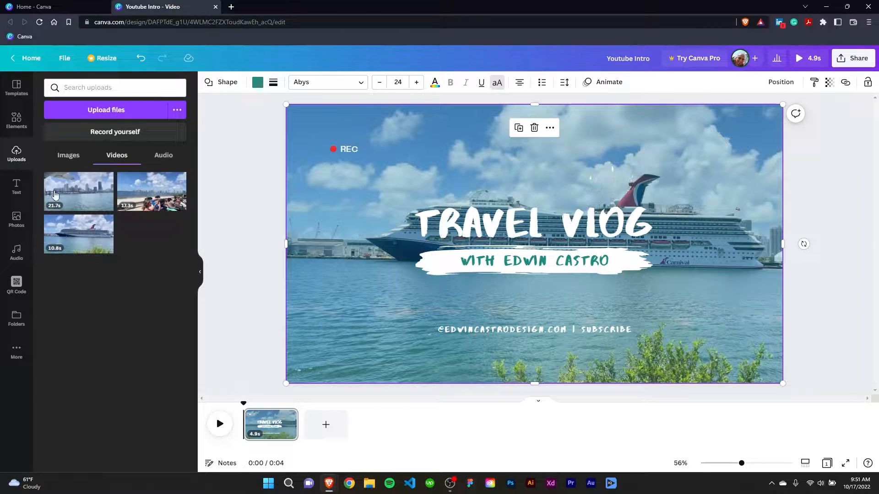
click(78, 196)
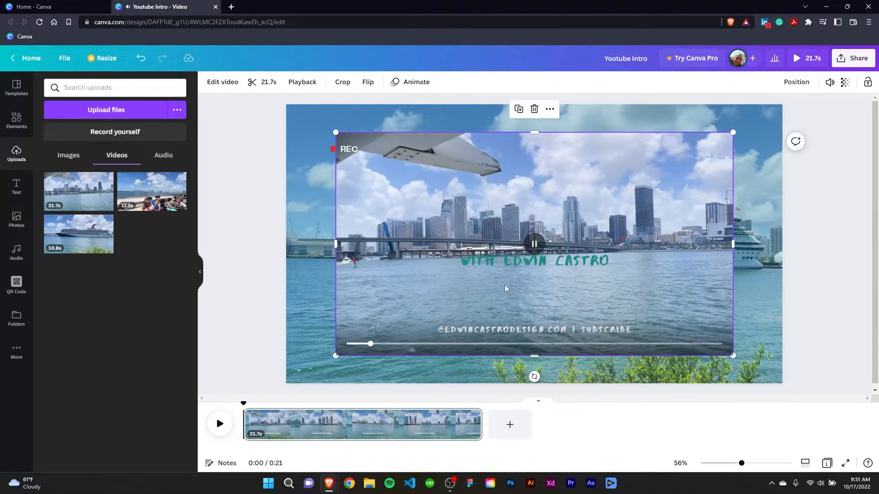
click(534, 245)
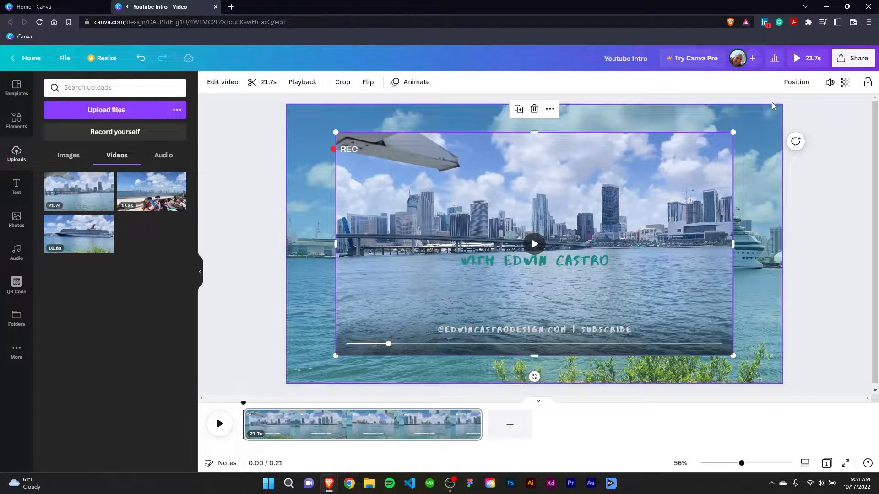
click(830, 82)
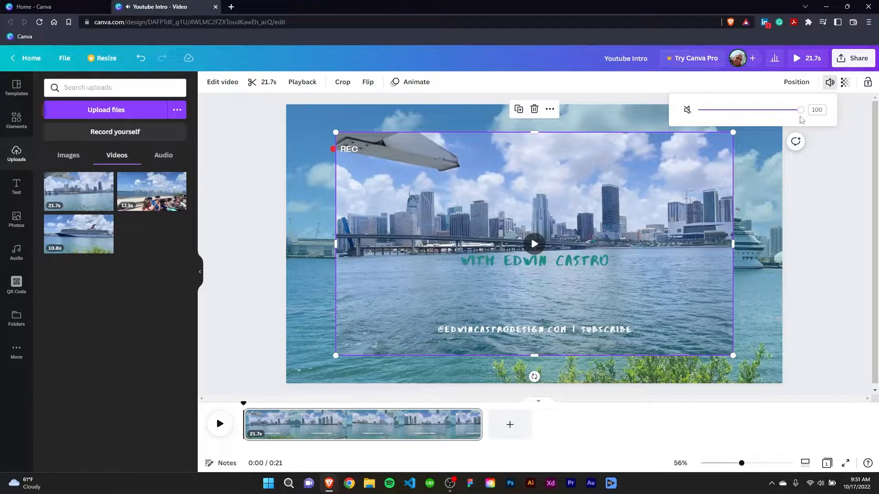
click(687, 110)
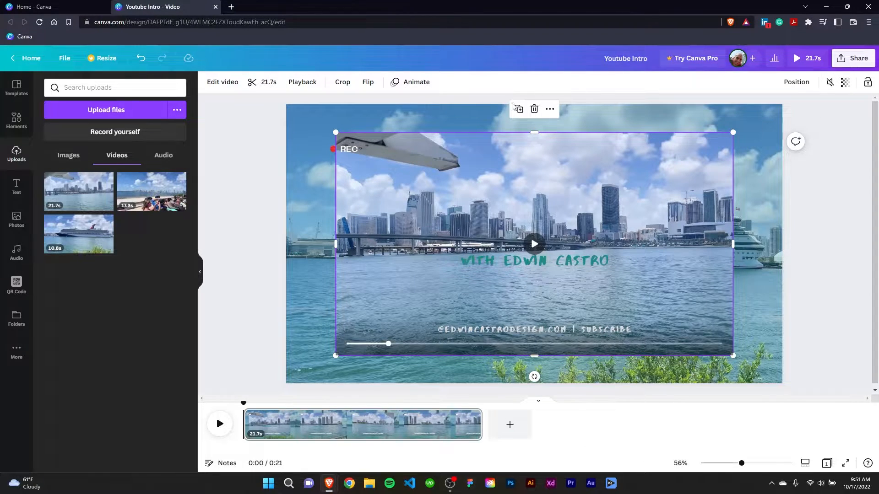
click(533, 109)
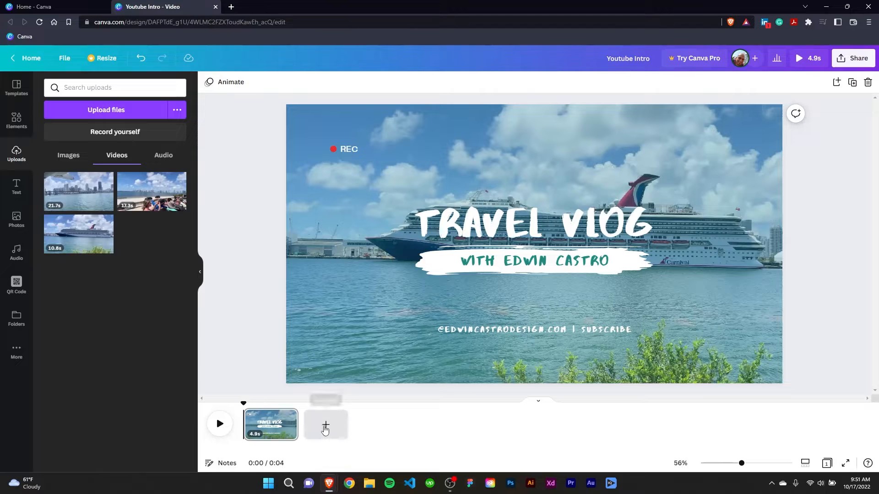
Fill a new second page with the uploaded 21.7-second skyline video, muted and set as the page background
click(325, 427)
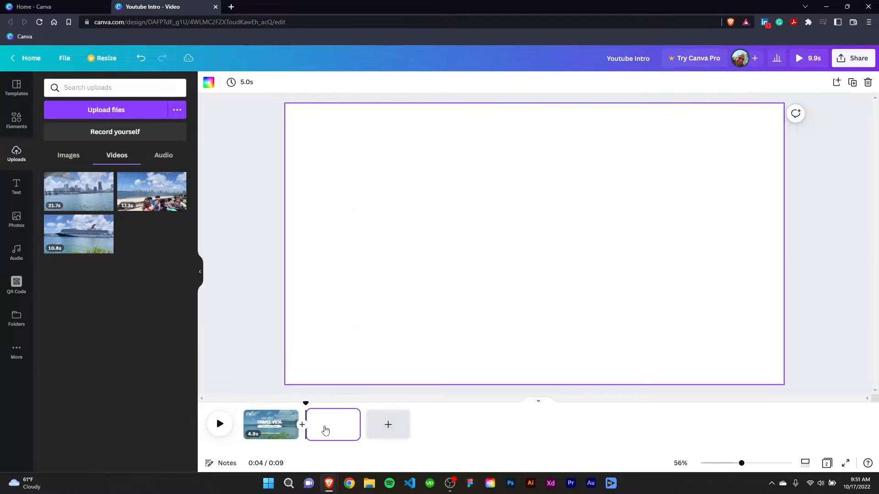
click(92, 198)
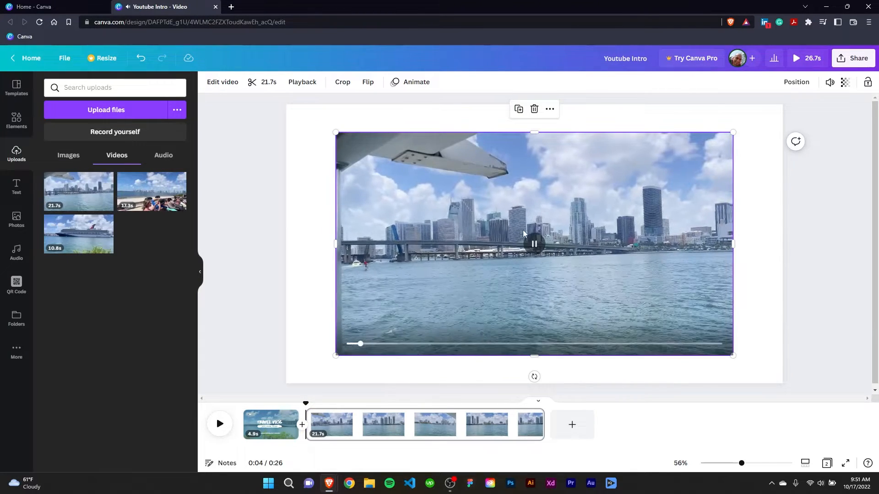
click(830, 82)
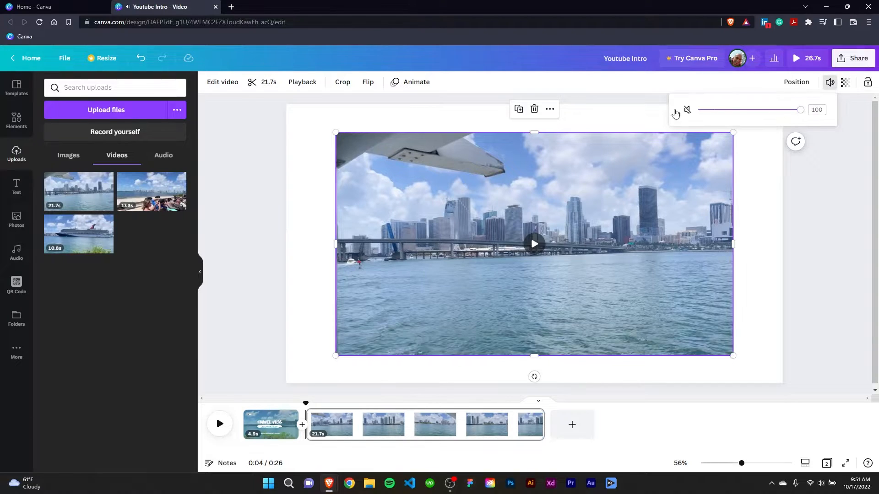
click(687, 110)
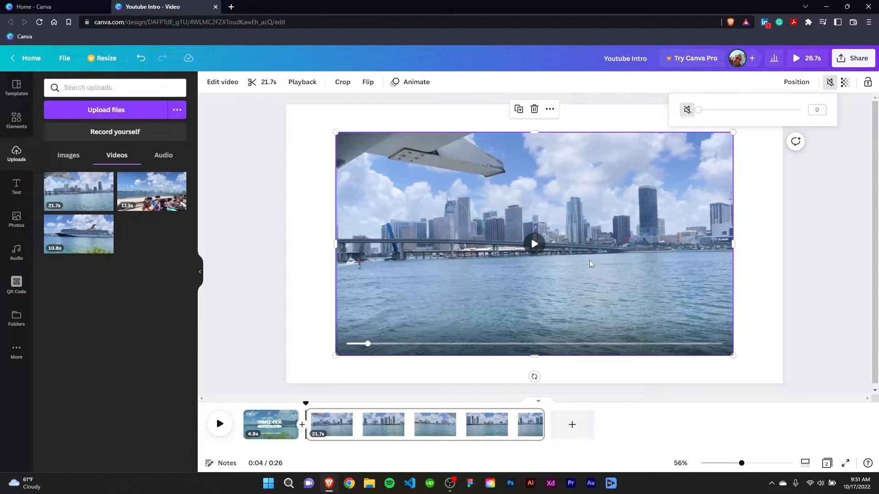
click(812, 200)
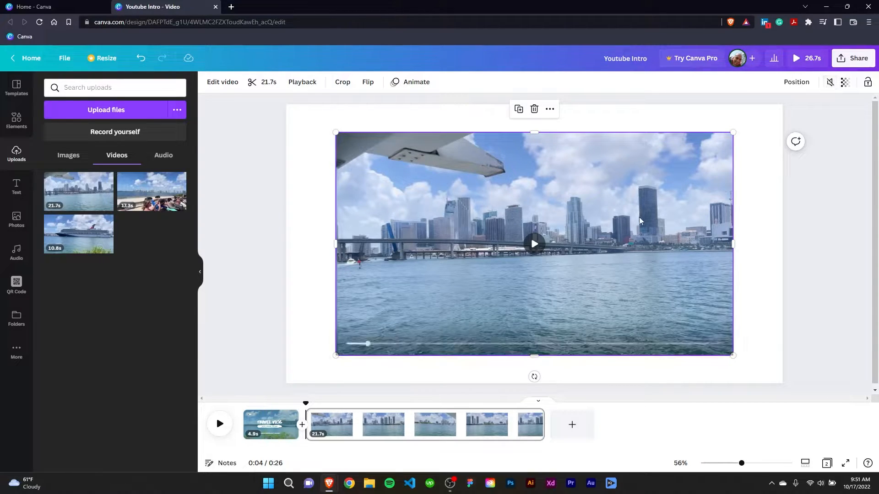
right_click(601, 242)
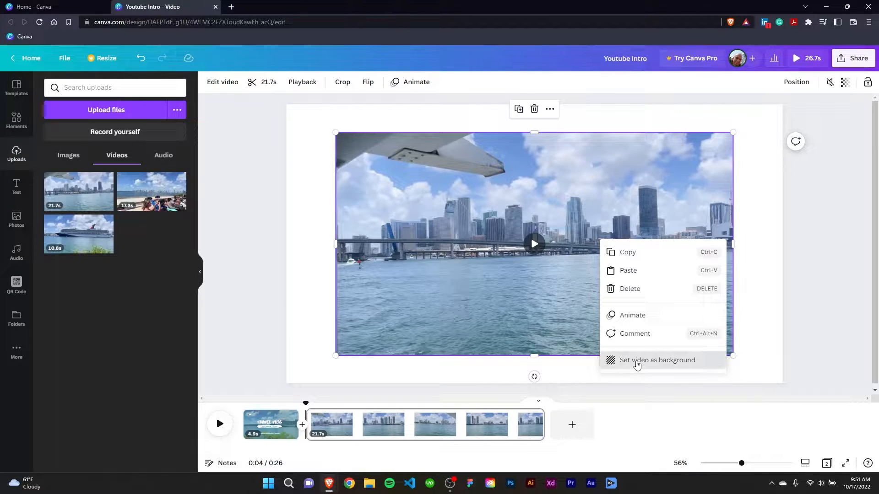
click(637, 365)
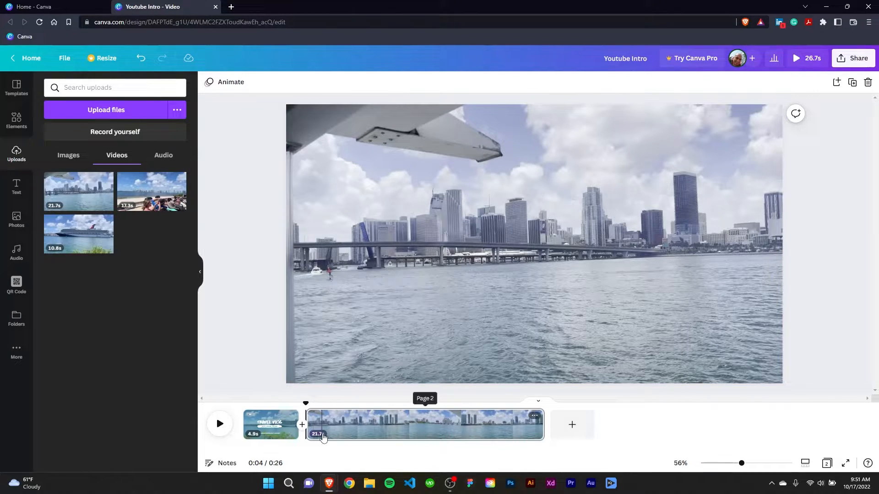
click(318, 435)
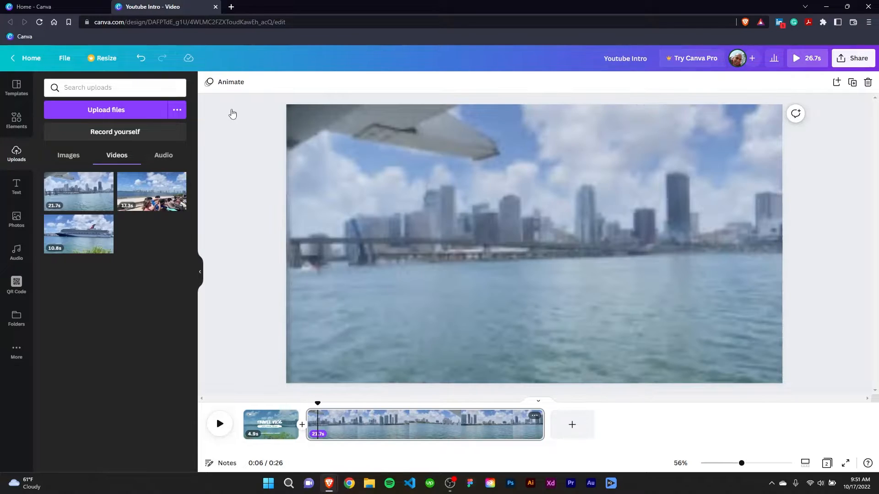
double_click(318, 435)
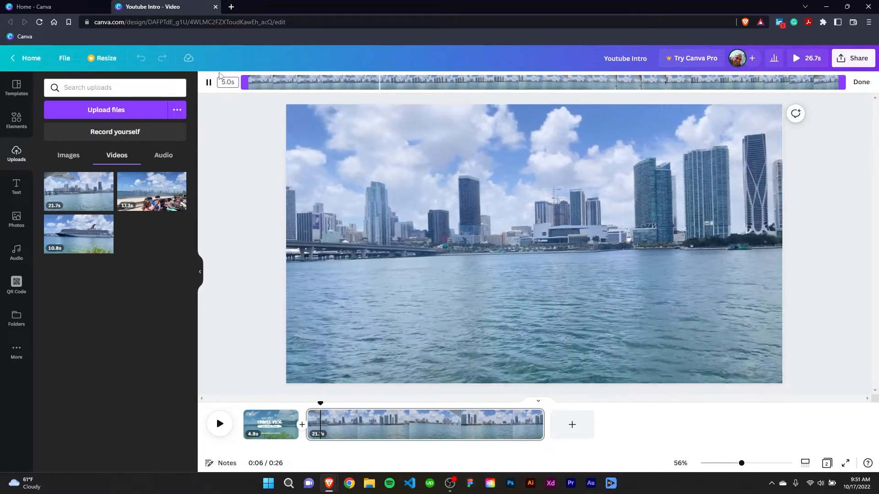
click(861, 82)
click(317, 428)
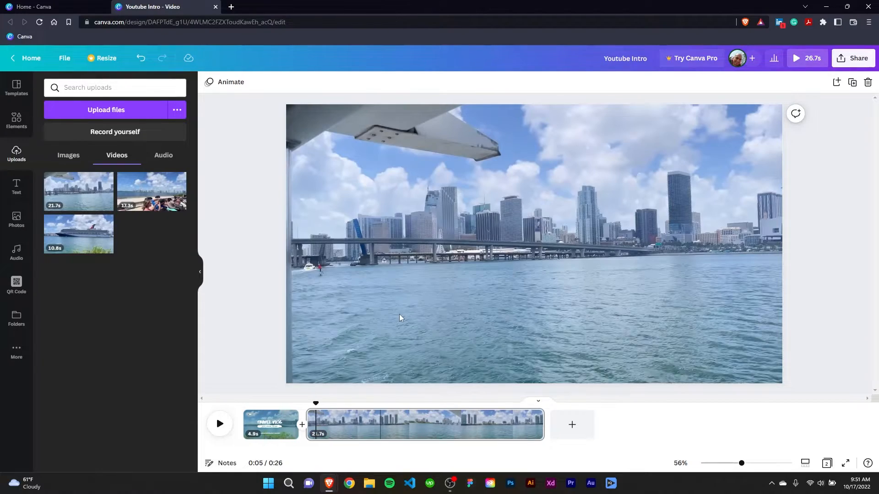
Trim the skyline video on the second page to 5.0 seconds
click(319, 438)
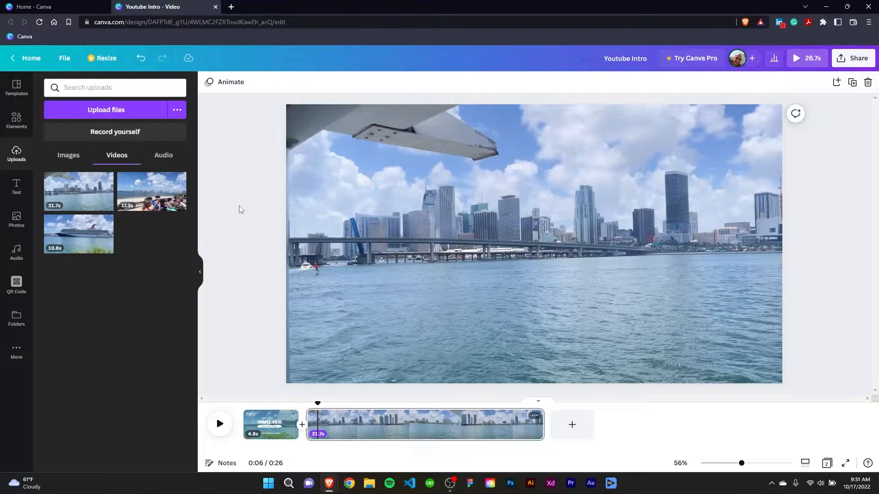
double_click(319, 437)
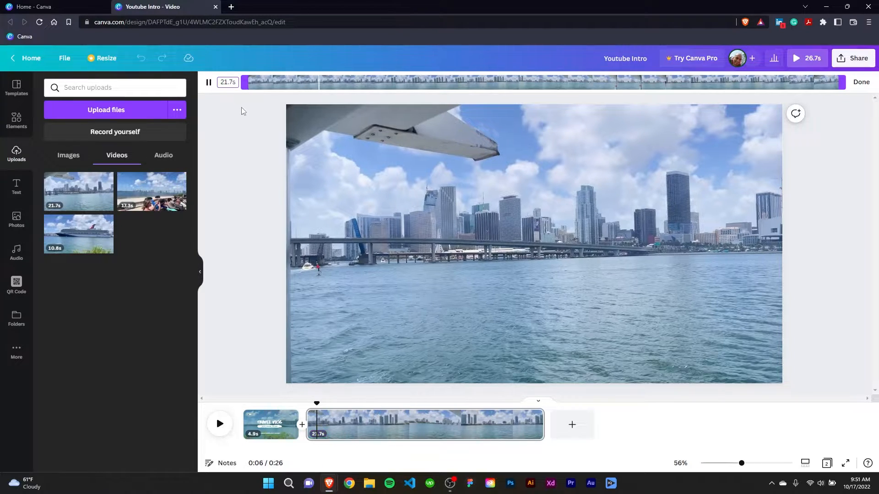
drag(237, 82, 215, 85)
text(5.0)
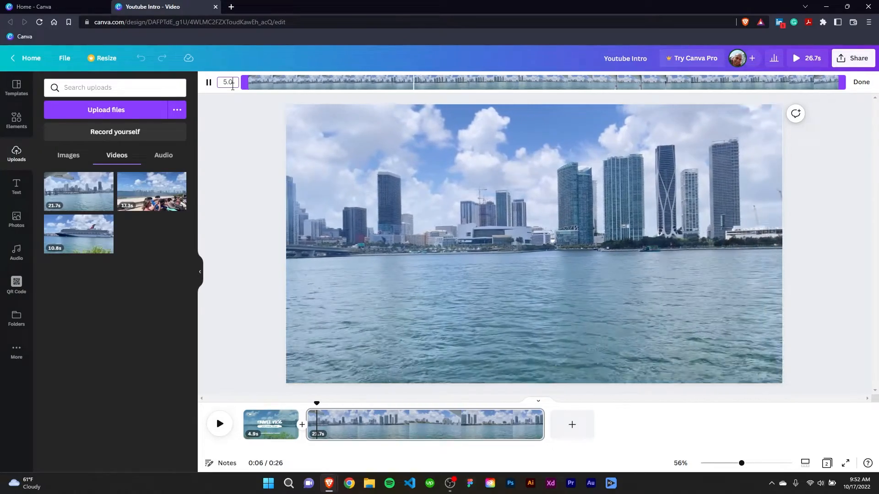
key(Return)
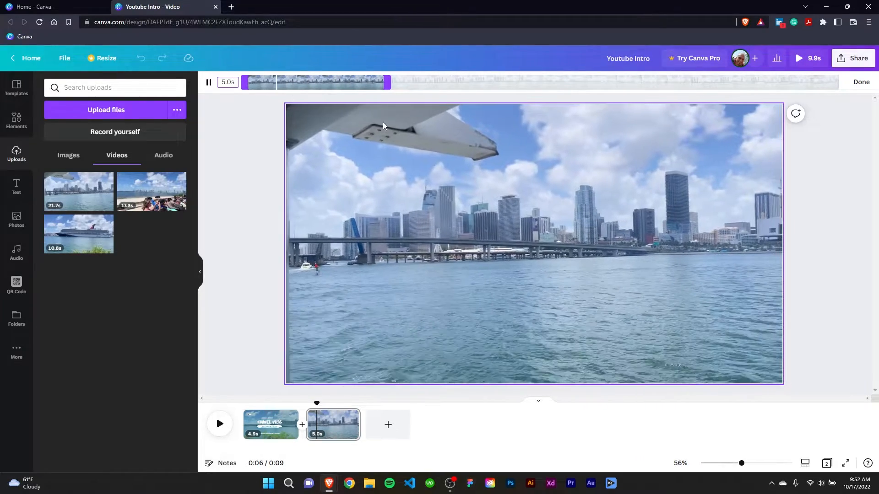
Shift the 5-second trim window to around the middle of the skyline clip and apply the trim
drag(322, 83, 354, 83)
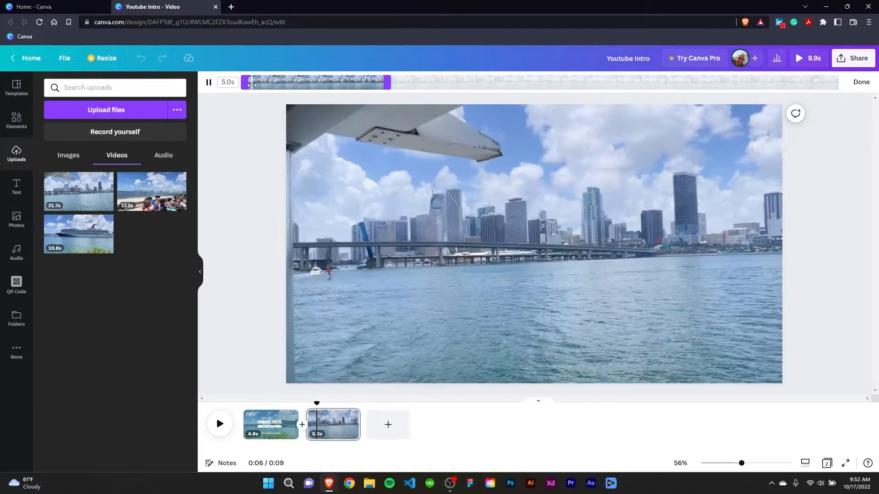
drag(245, 82, 240, 85)
drag(367, 84, 492, 84)
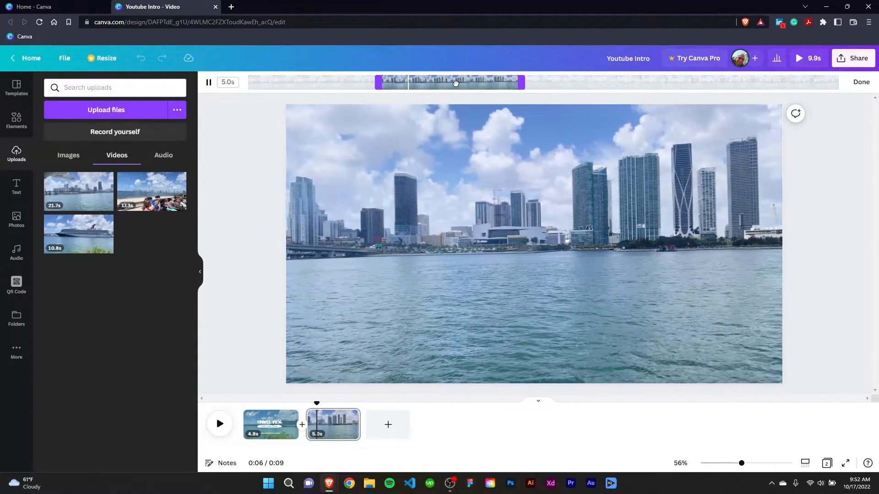
drag(455, 83, 477, 83)
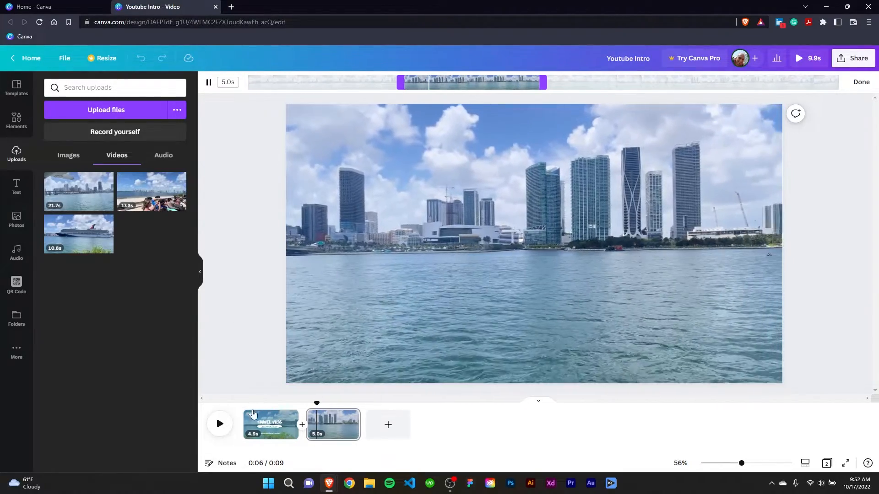
click(861, 82)
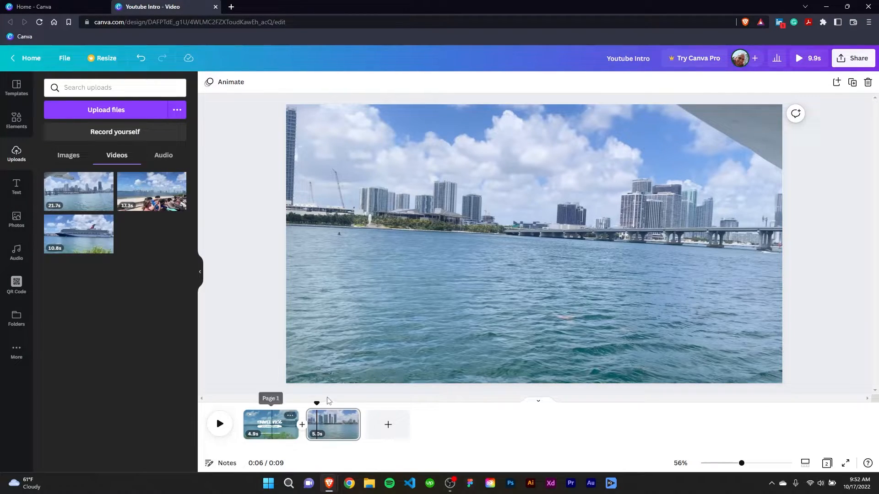
Add a square shape to the second page and stretch it to cover the whole skyline video
drag(288, 404, 330, 401)
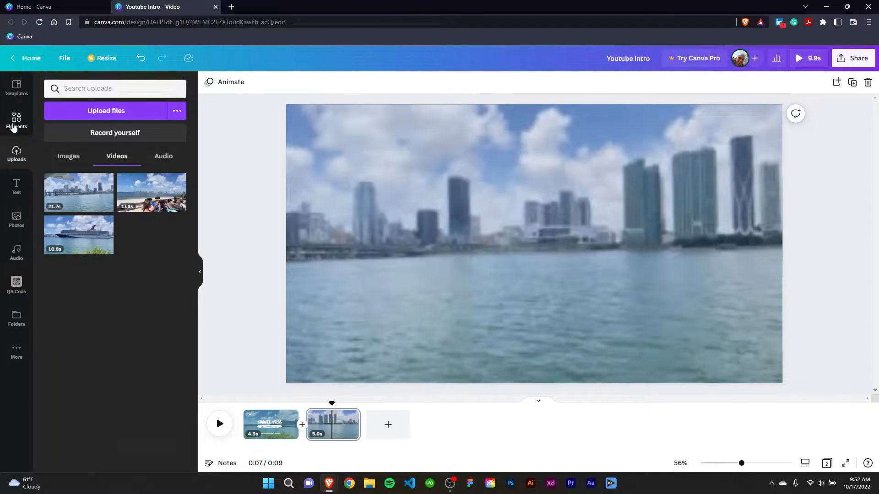
click(16, 120)
click(45, 182)
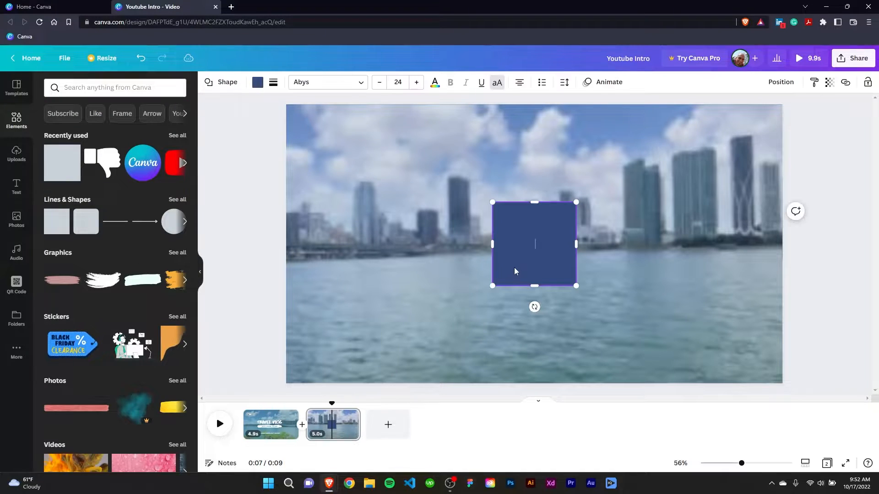
drag(550, 260, 783, 383)
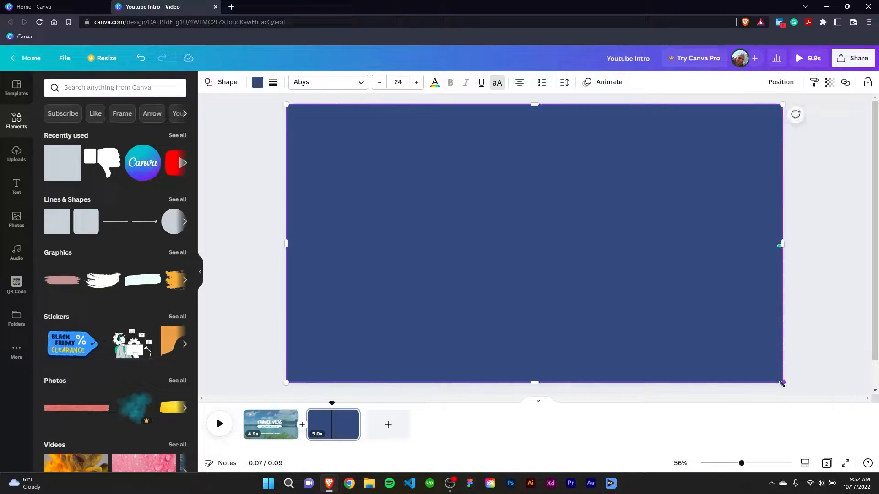
Recolor the square over the skyline video with the document's teal and set its transparency to 28
click(258, 82)
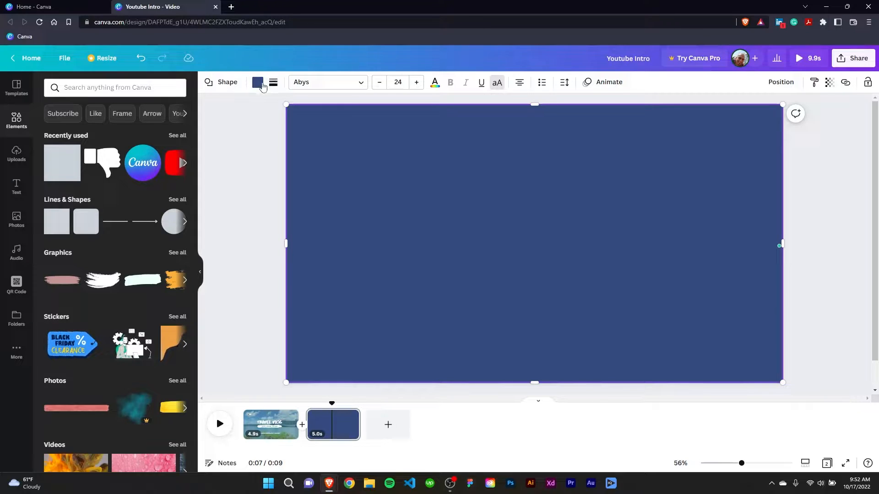
click(102, 130)
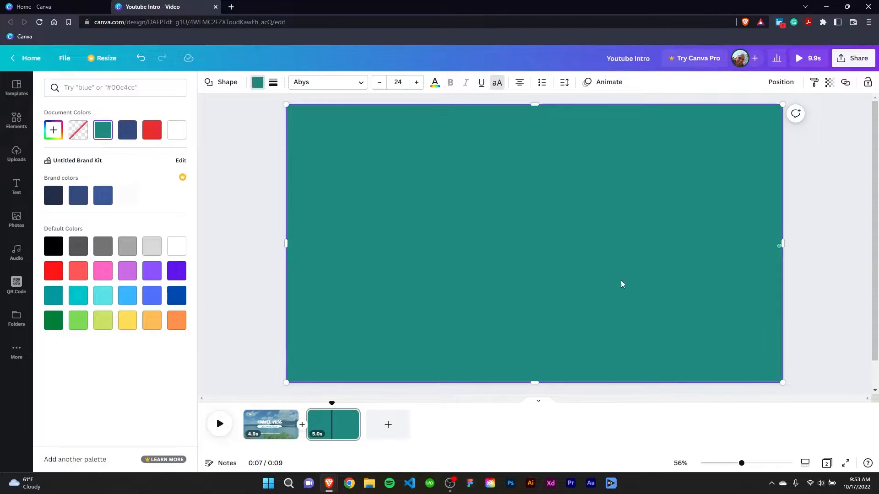
click(830, 87)
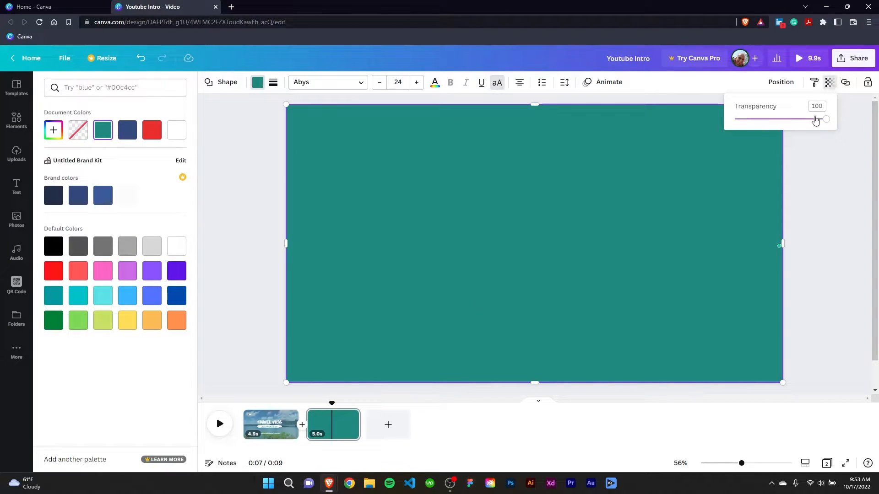
drag(827, 121, 769, 133)
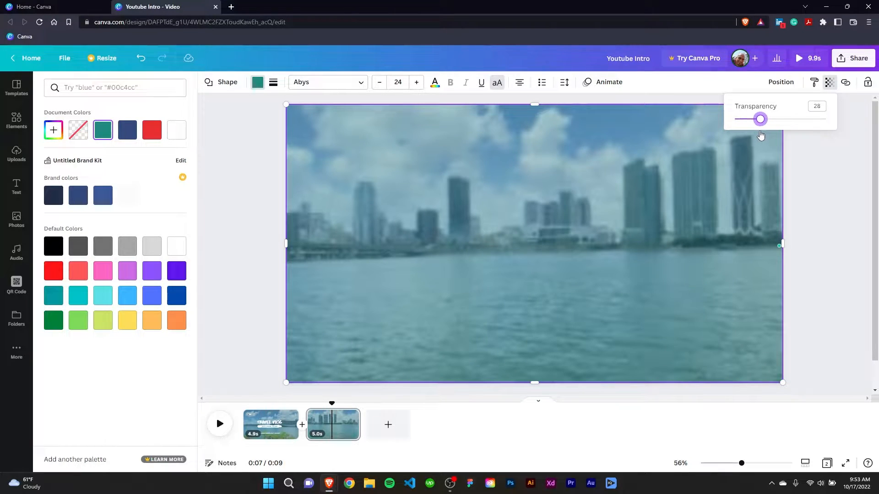
click(802, 203)
click(802, 203)
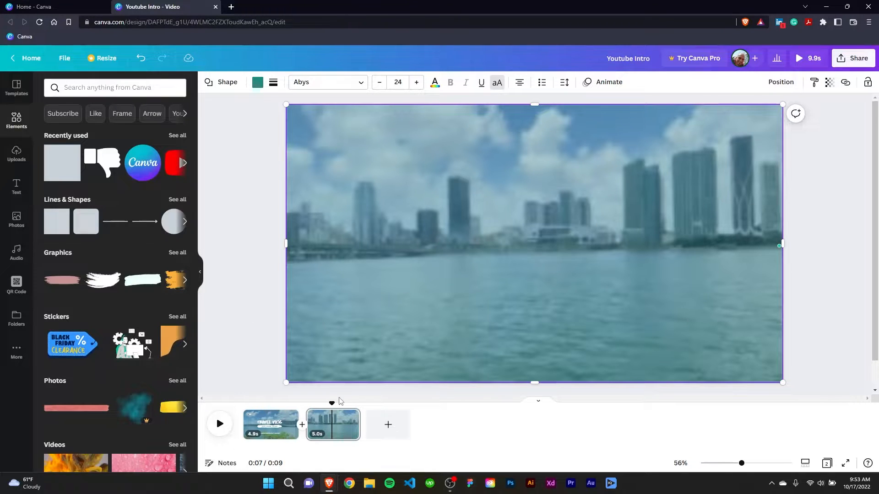
Check the first page's overlay transparency for comparison and preview the skyline video under its teal overlay
drag(330, 405, 283, 402)
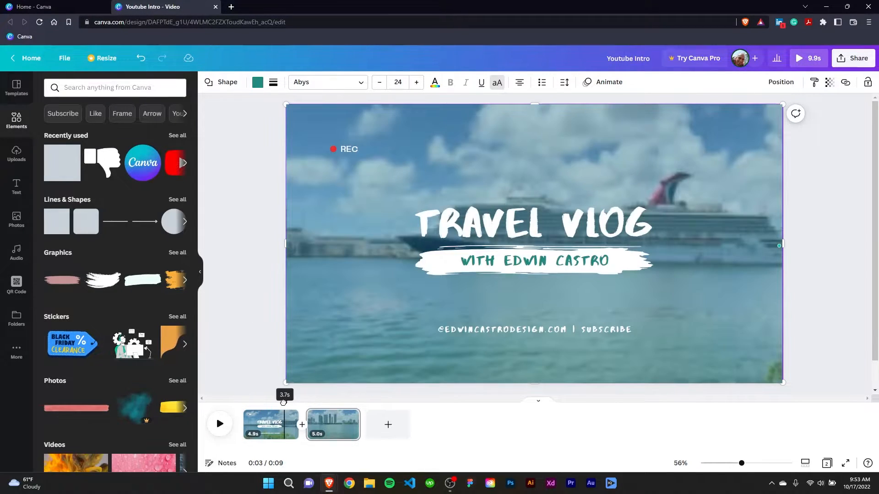
click(829, 82)
click(875, 241)
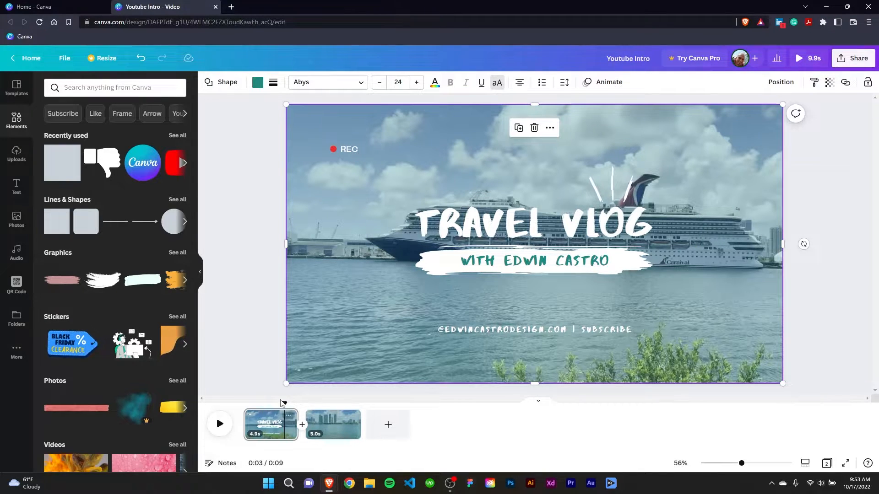
drag(284, 401, 331, 402)
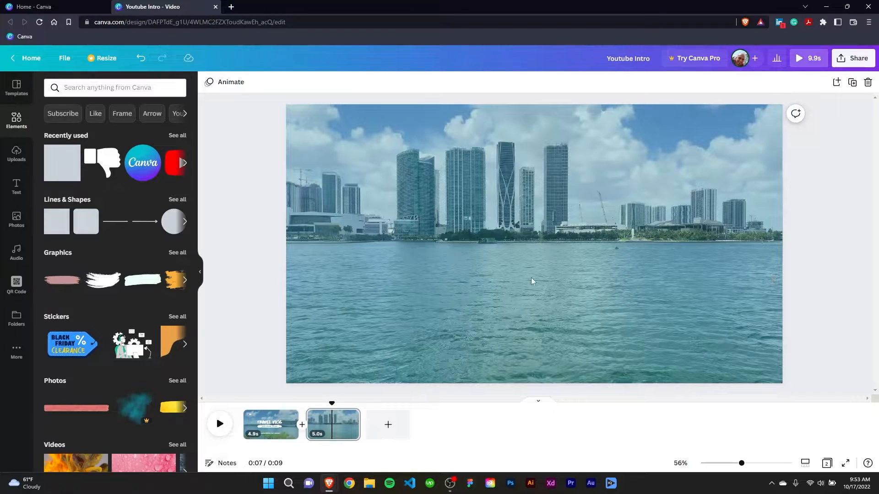
drag(329, 403, 308, 404)
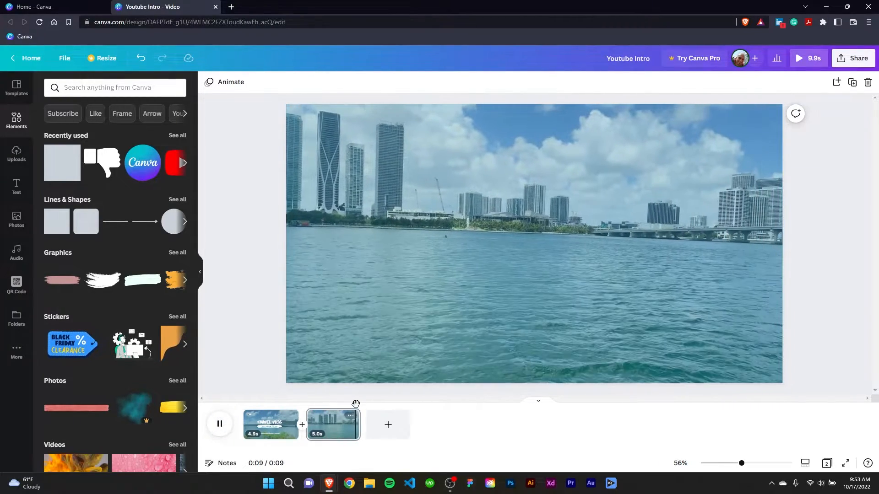
drag(357, 404, 317, 408)
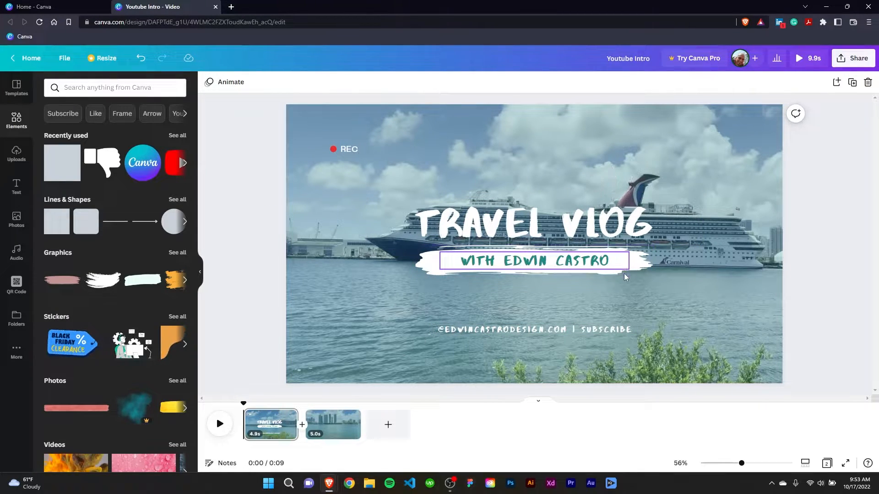
Copy the white brush stroke and its name text from the first page to the second, placing them centered near the page's upper edge
click(636, 271)
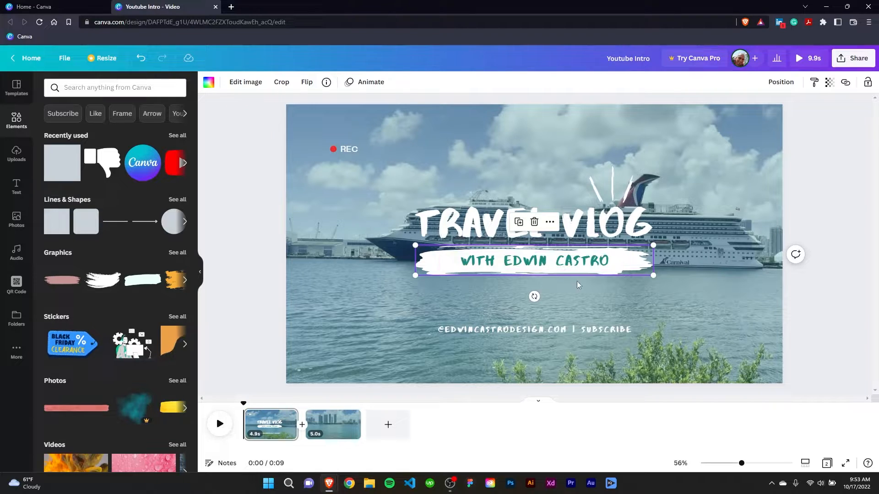
shift+click(595, 257)
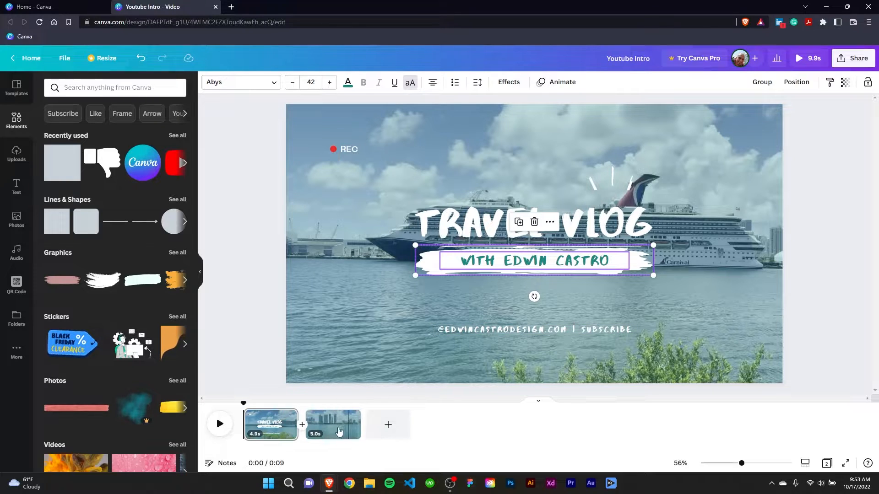
drag(244, 403, 330, 402)
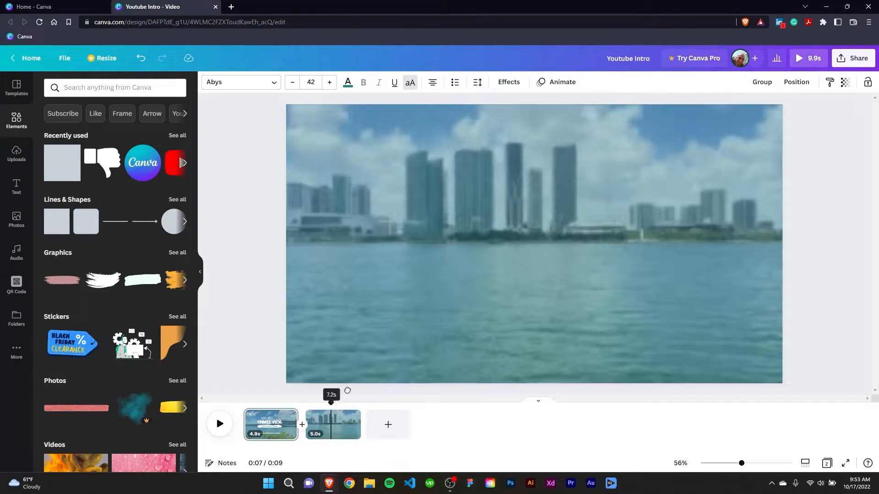
click(492, 297)
key(ctrl+v)
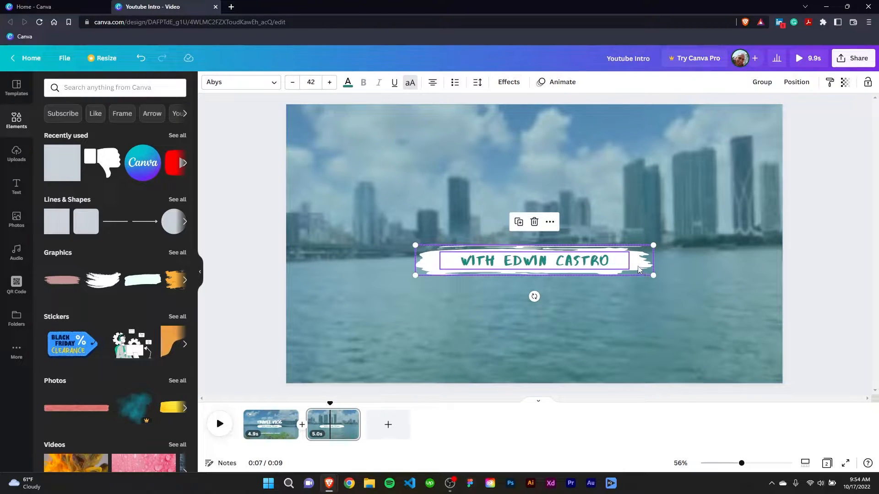
drag(640, 270, 637, 166)
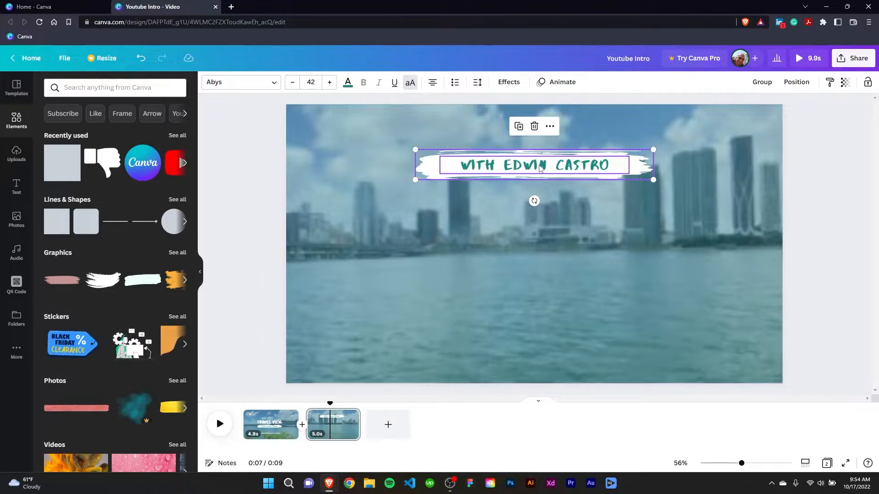
Replace the text on the second page's brush stroke with "DESTINATION"
click(592, 165)
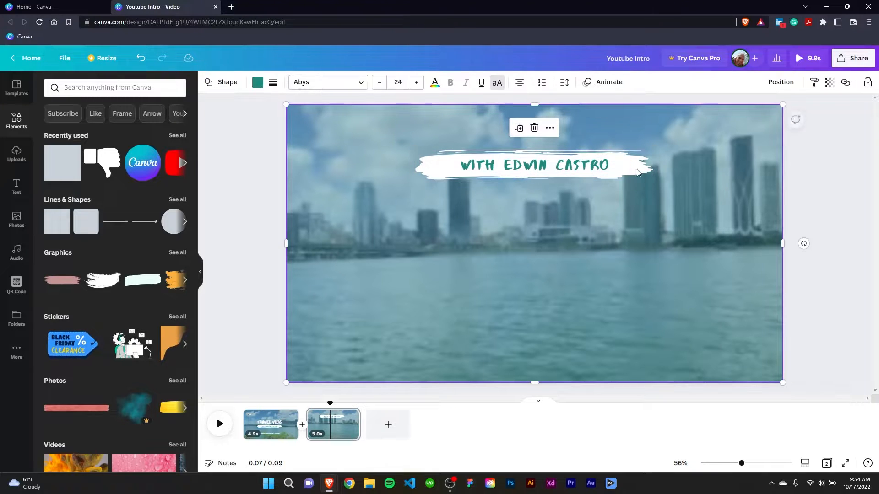
double_click(593, 164)
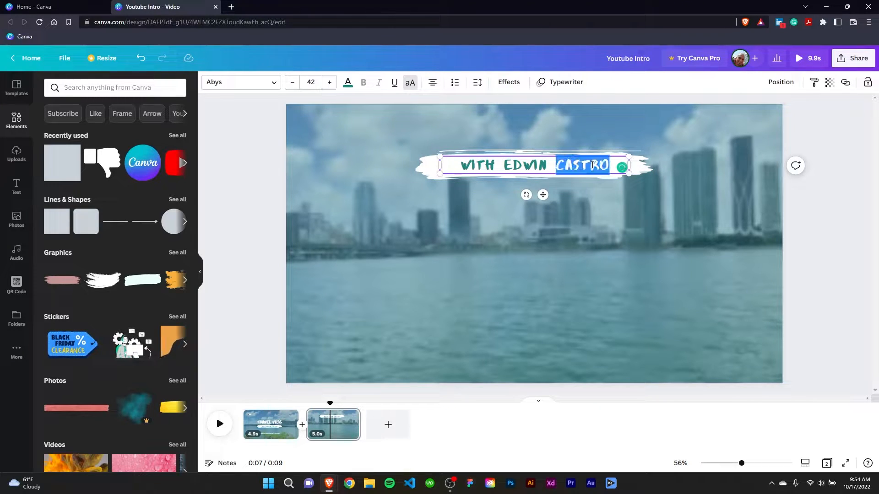
triple_click(593, 165)
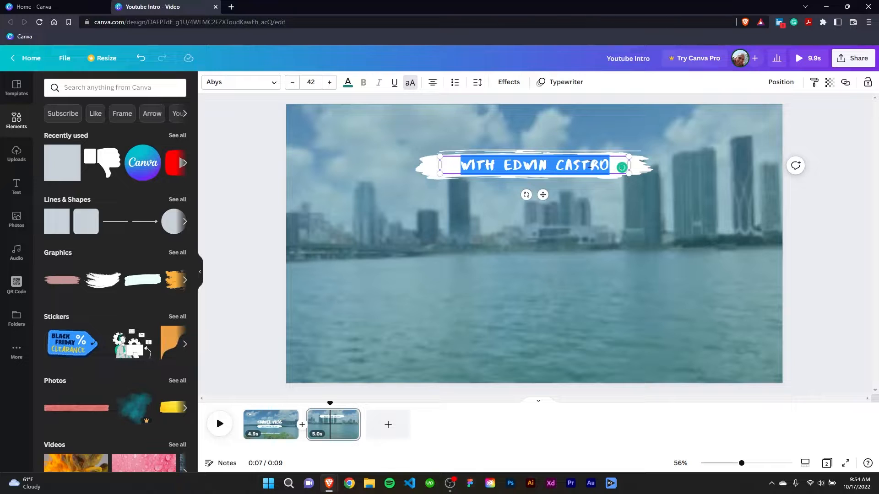
text(DESTINATION)
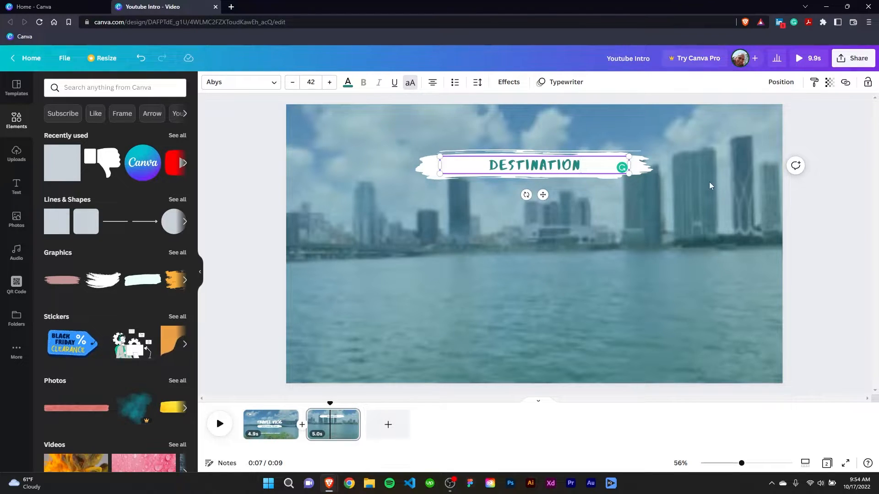
click(693, 189)
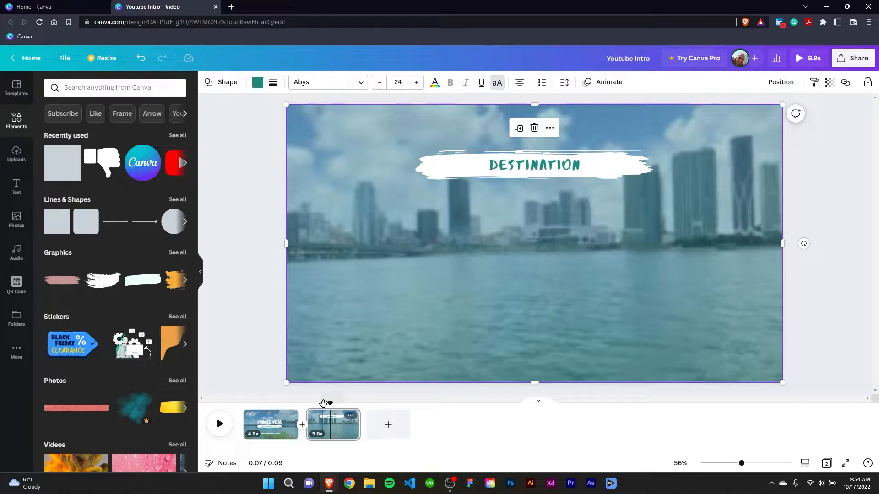
Copy the "TRAVEL VLOG" heading from the first page to the second and place it centered below the brush stroke, just under the skyline
drag(329, 401, 278, 403)
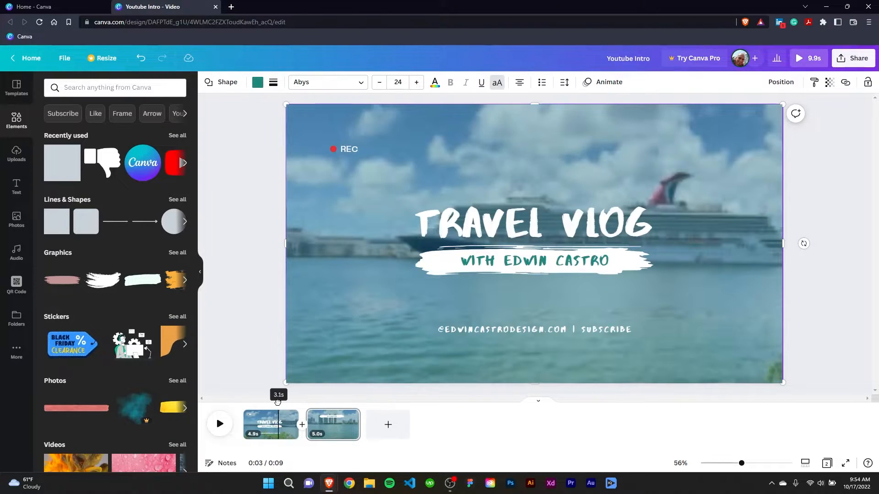
click(530, 232)
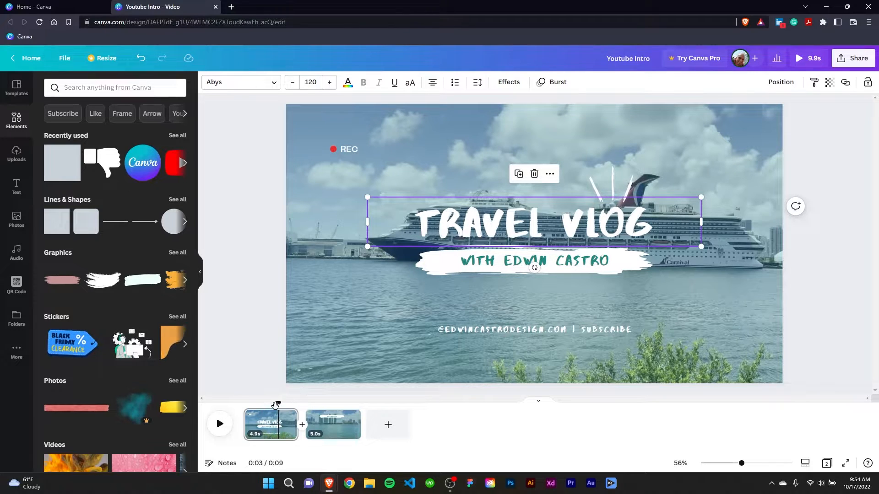
drag(276, 403, 338, 397)
click(541, 254)
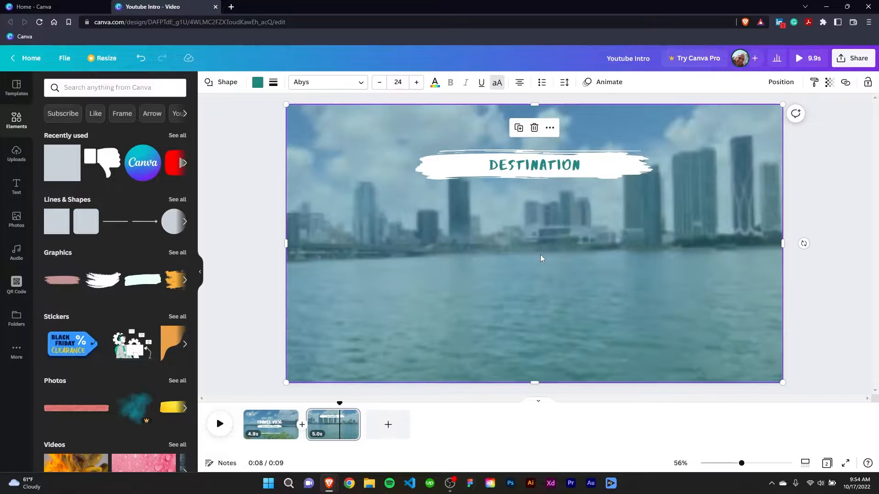
click(540, 255)
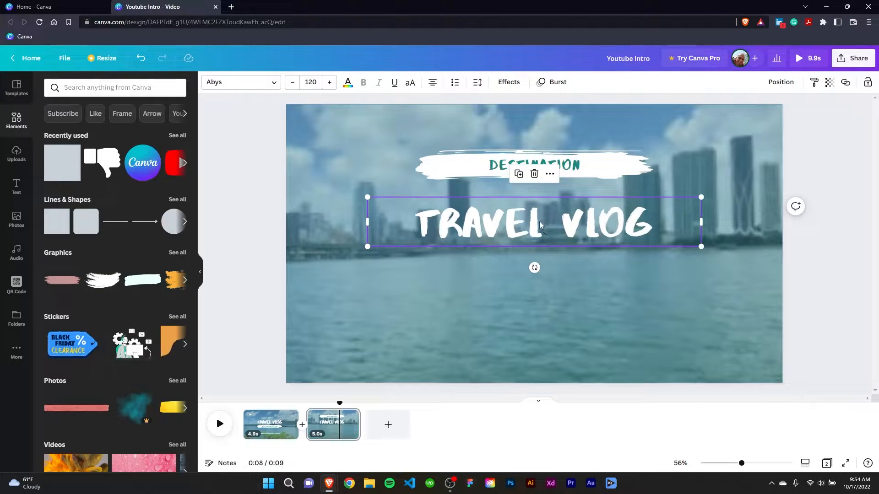
drag(540, 222, 535, 277)
Change the copied heading on the second page to "MIAMI, FL"
double_click(536, 277)
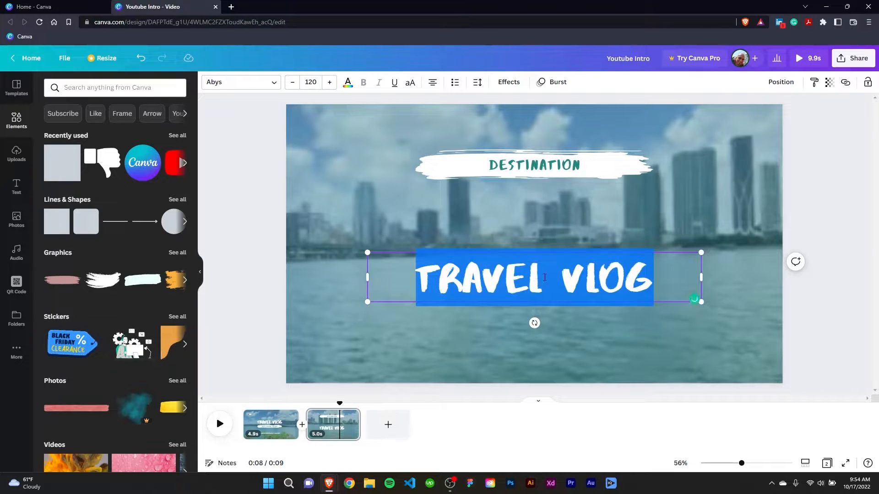
text(M)
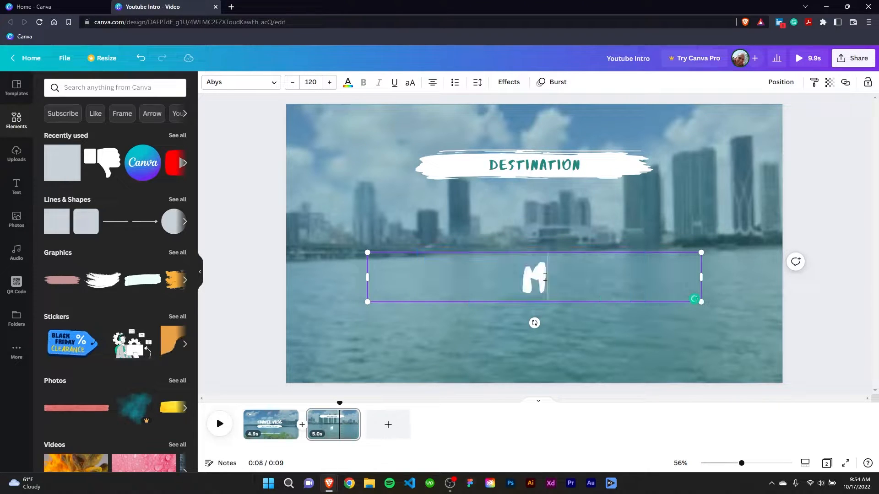
text(IA)
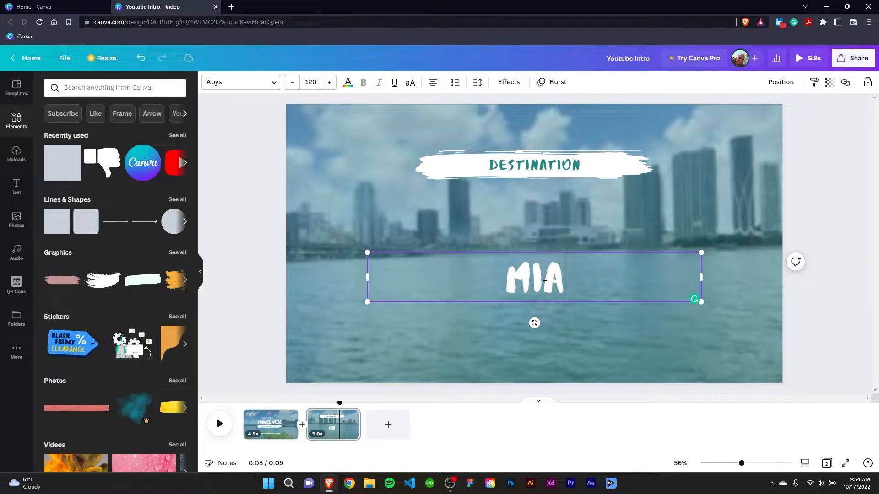
text(MI,)
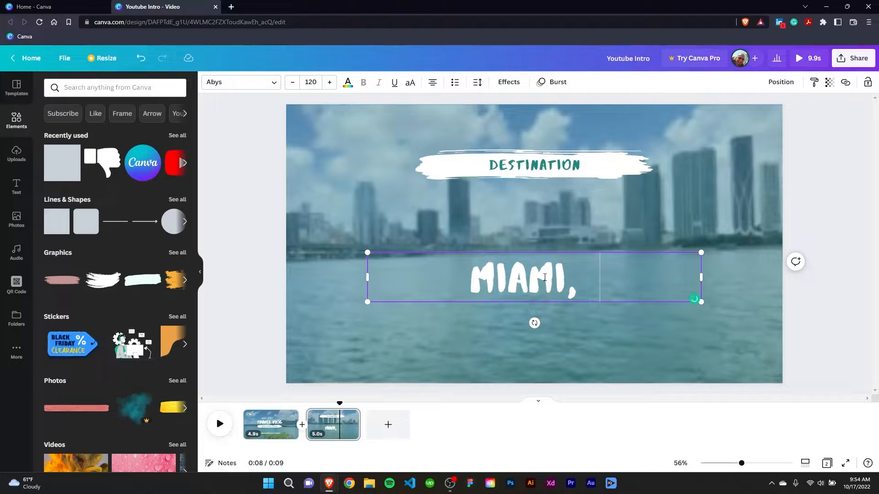
text( FL)
click(820, 222)
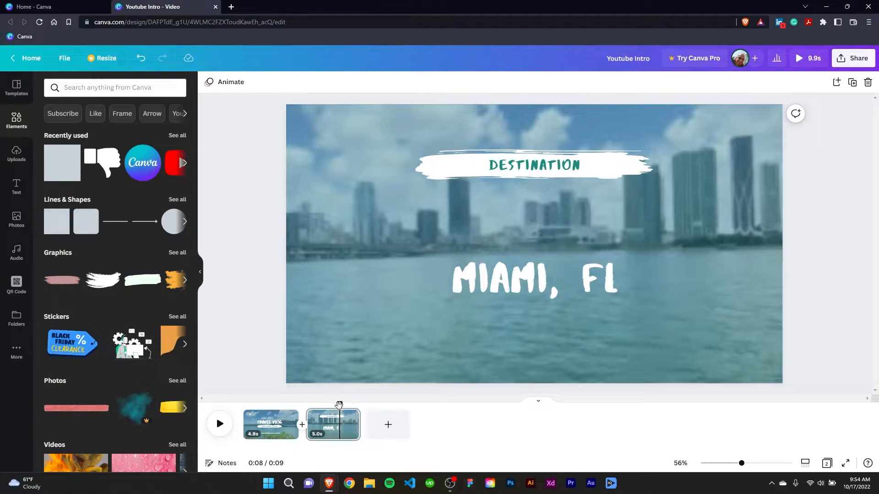
Play back the intro across both pages to review the text animations and the cut between the clips
click(220, 423)
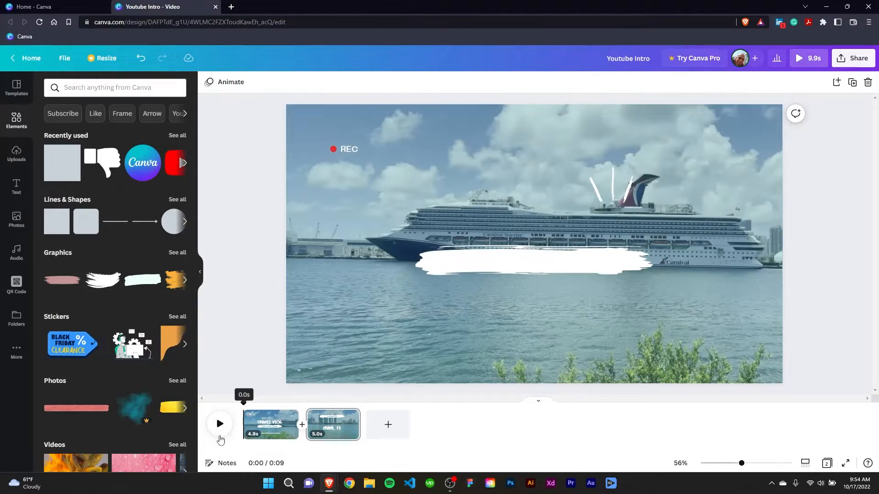
click(222, 424)
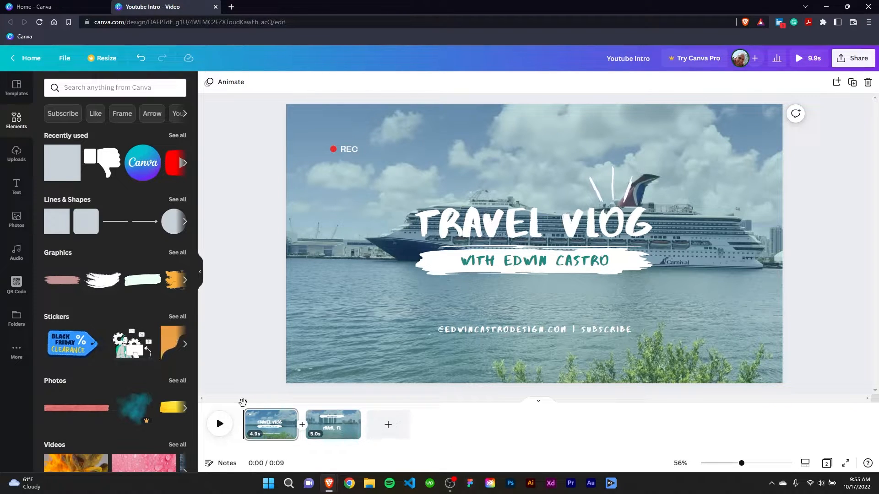
drag(243, 403, 330, 402)
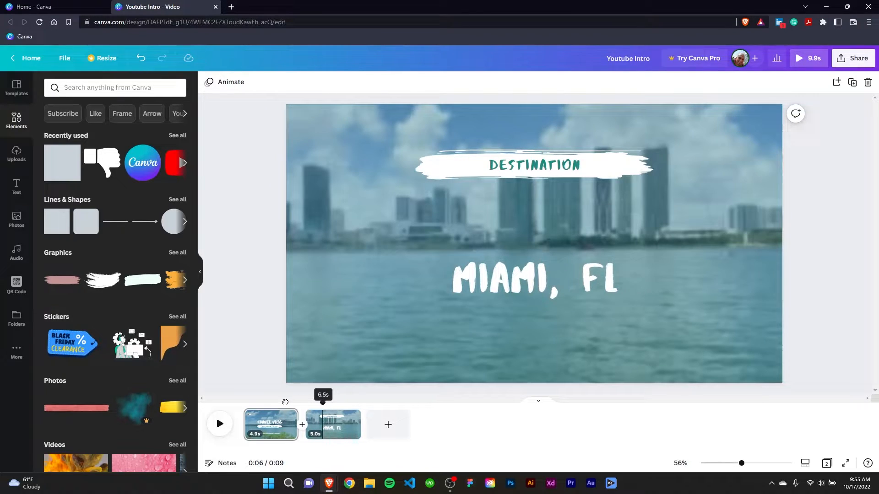
click(272, 402)
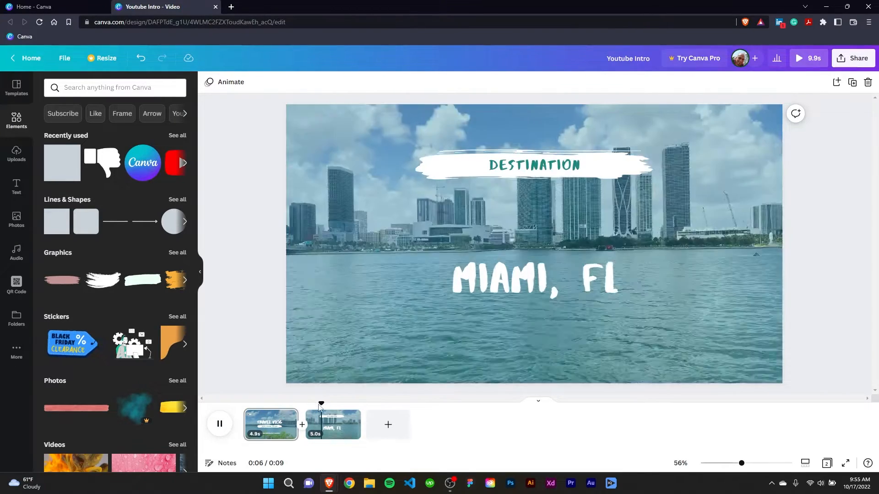
click(220, 424)
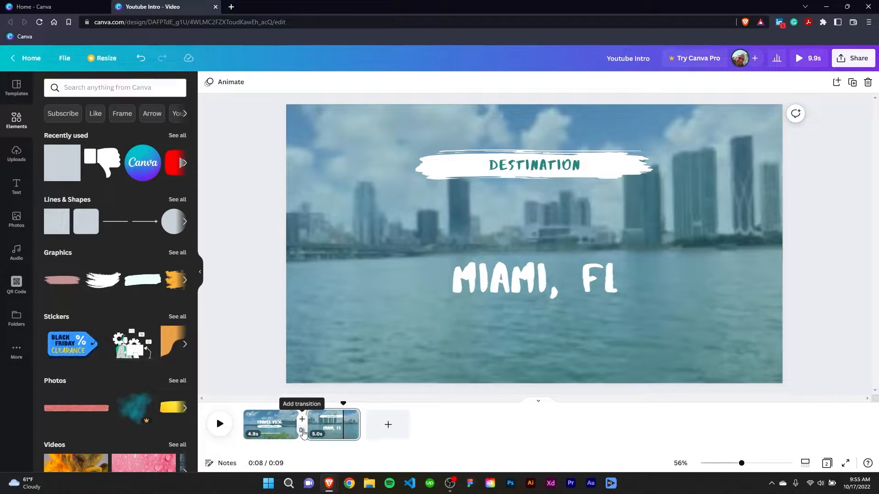
Add a Dissolve transition lasting 1 second between the two pages and play back the result
click(302, 432)
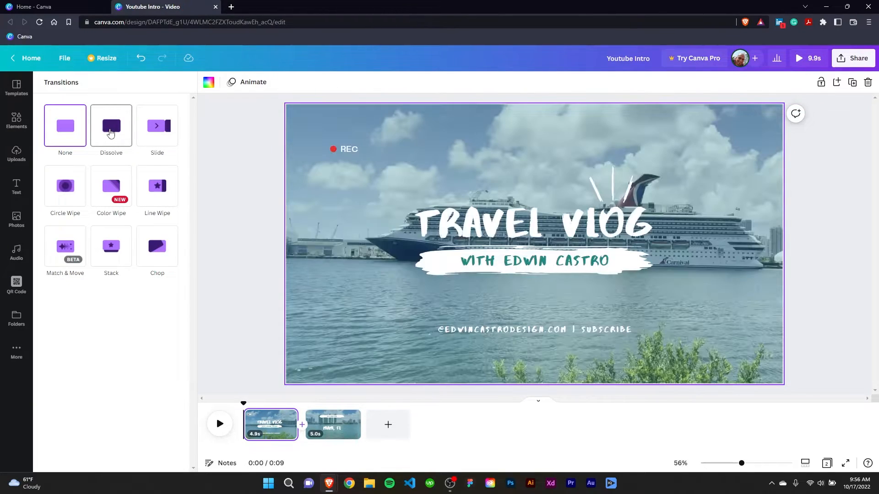
click(111, 133)
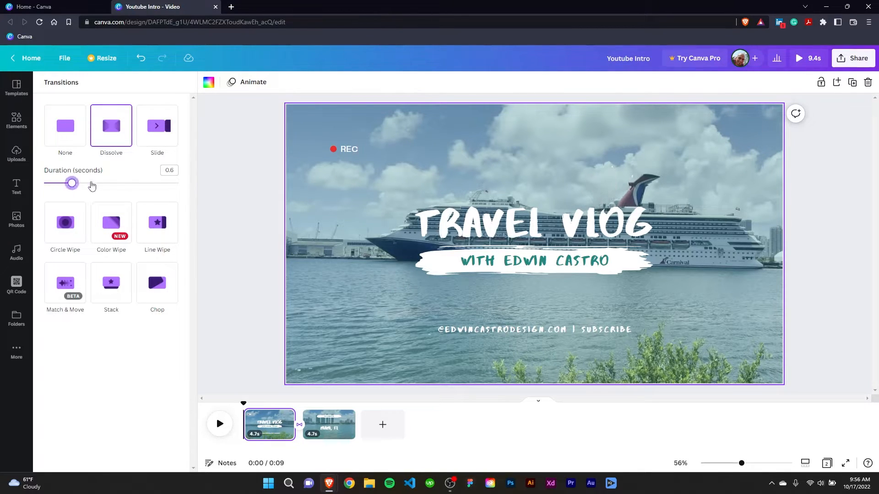
mouse_move(92, 185)
mouse_down()
mouse_move(116, 188)
mouse_move(94, 192)
mouse_up()
click(228, 171)
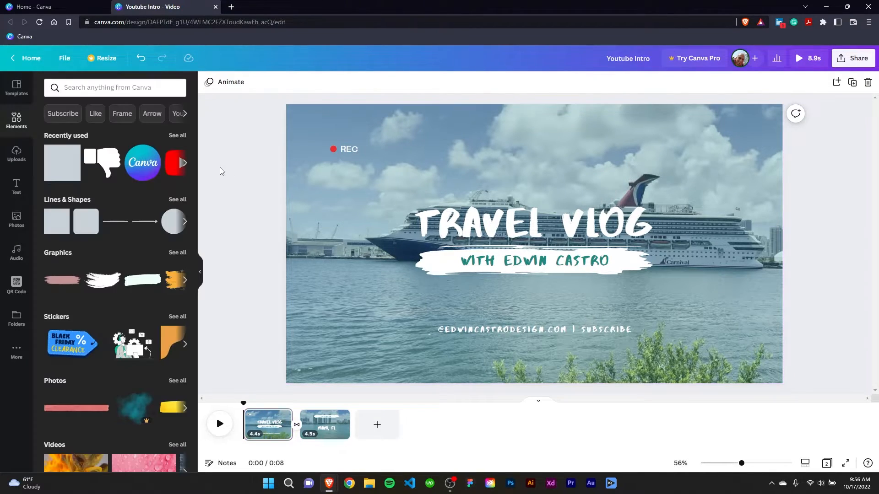
click(220, 424)
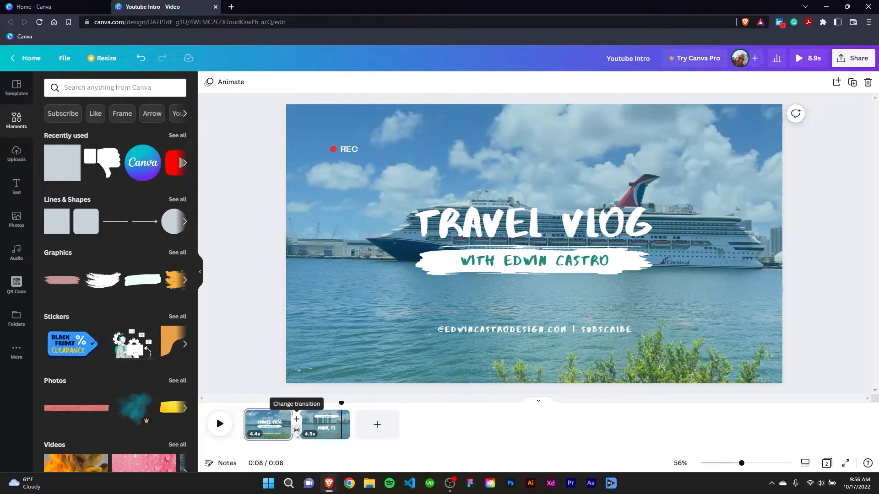
Shorten the Dissolve transition to 0.5 seconds and play back the intro from the beginning
click(296, 433)
click(112, 139)
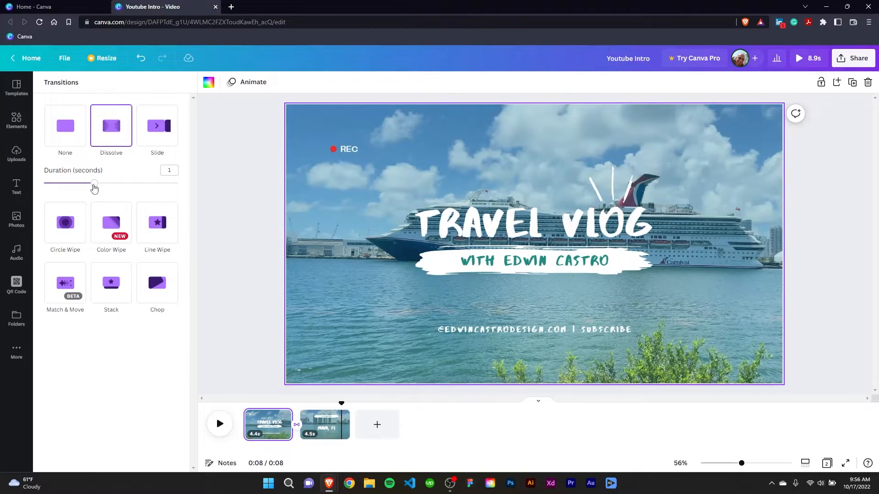
drag(82, 188, 67, 185)
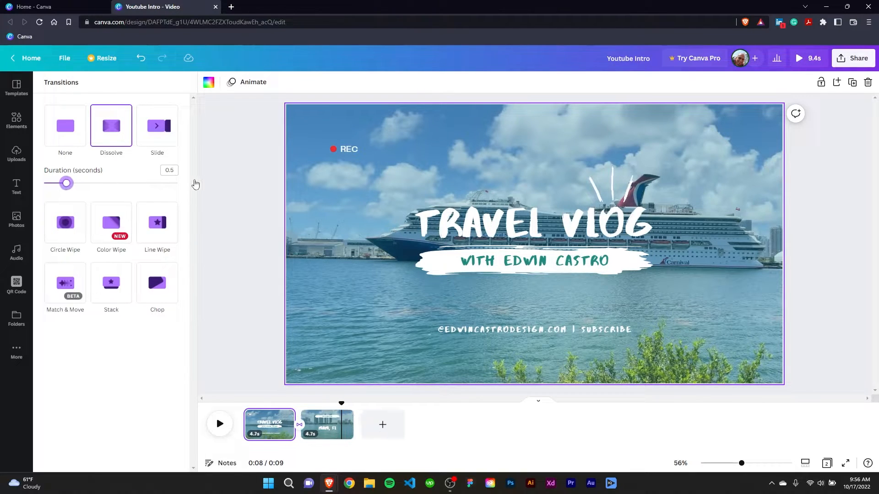
click(230, 240)
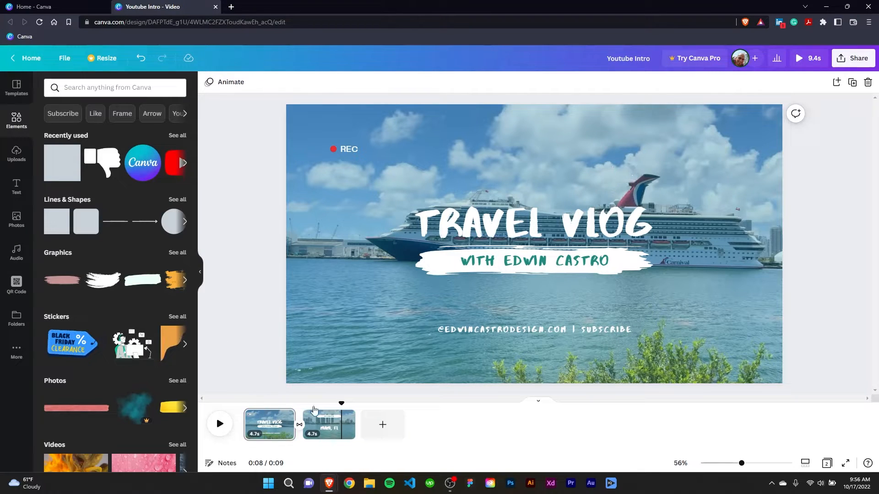
drag(307, 401, 222, 429)
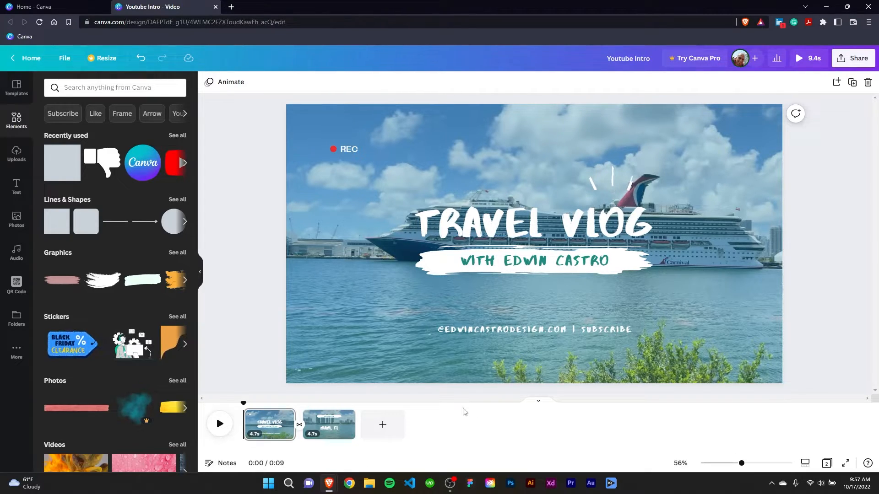
click(221, 424)
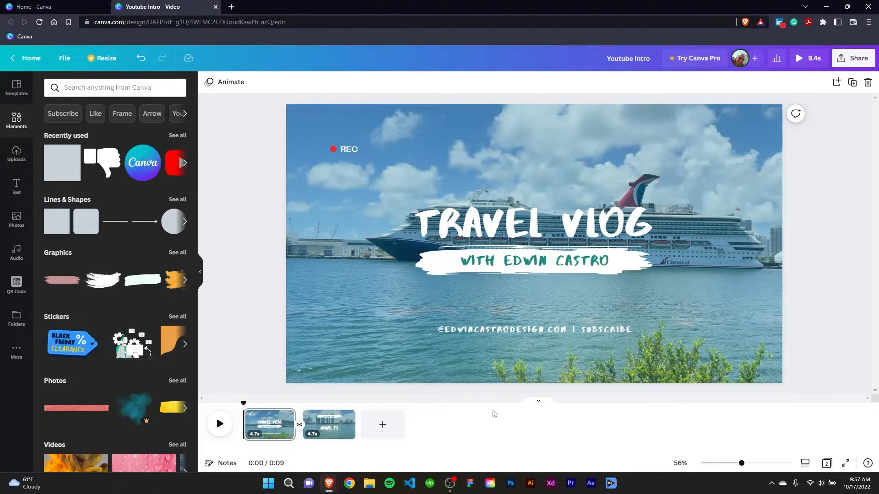
Preview the recently used Beach Disco audio track and check its details
click(17, 252)
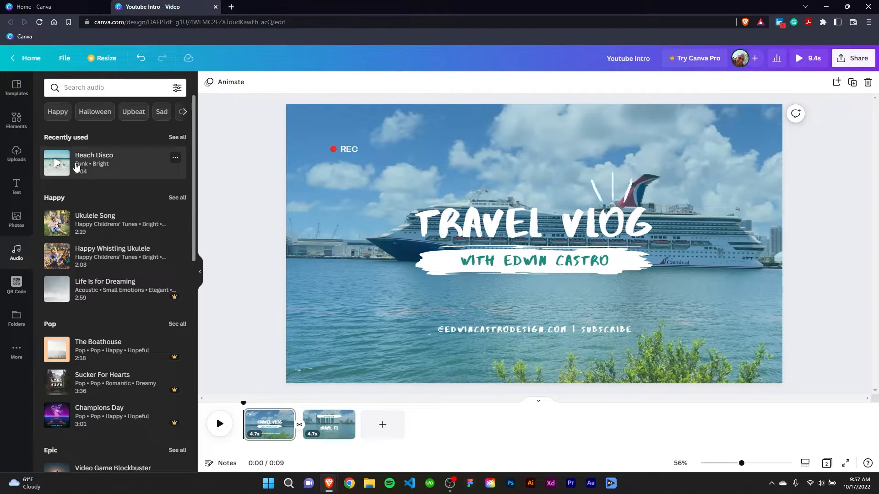
click(57, 165)
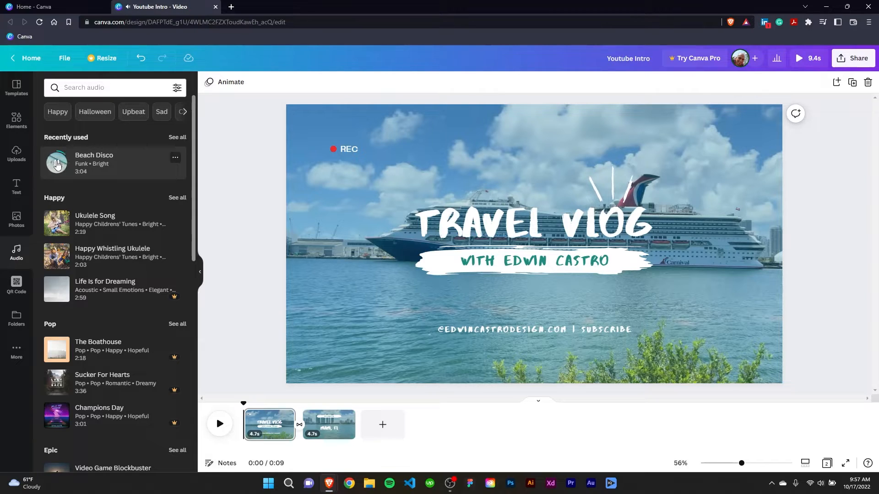
click(57, 165)
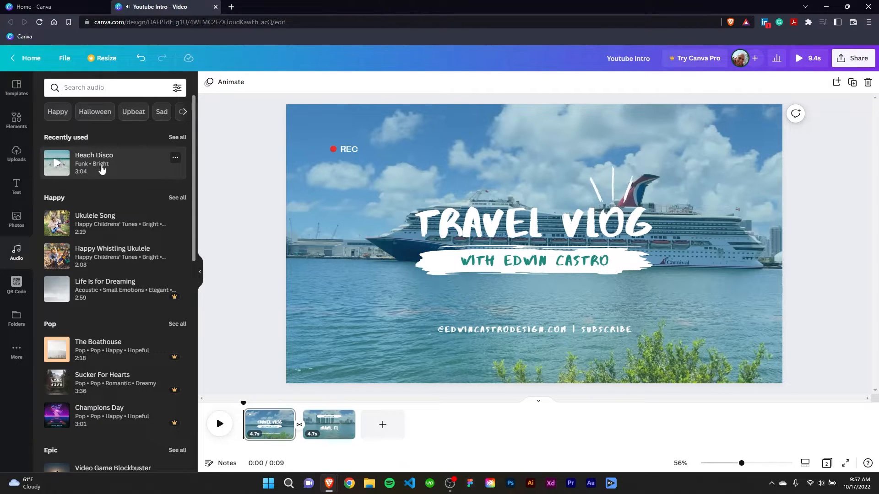
click(174, 158)
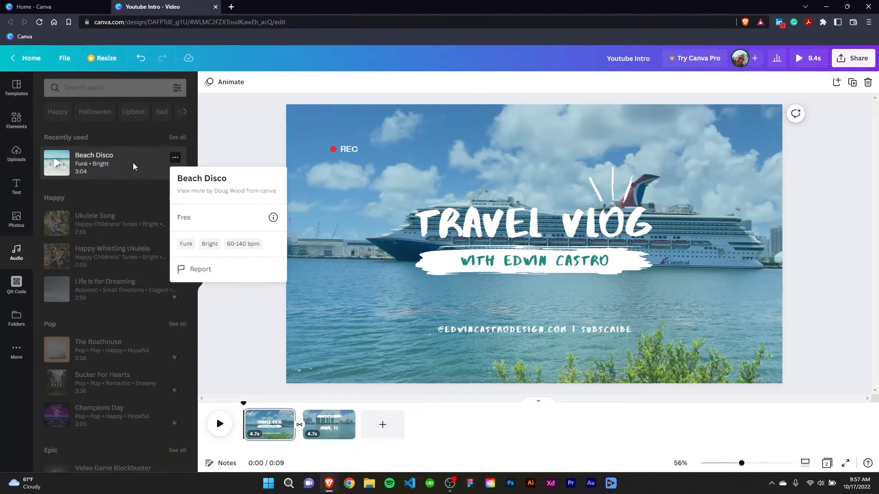
click(131, 167)
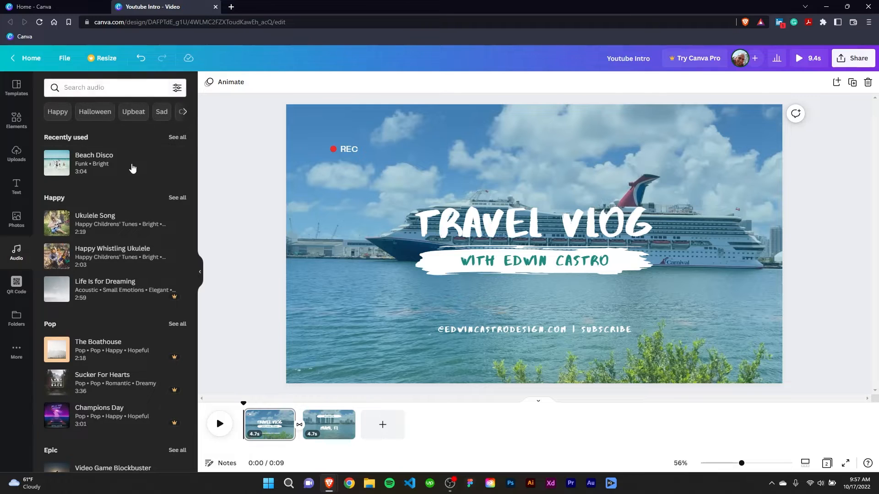
Add the Beach Disco track as background music beneath both pages on the timeline
click(83, 168)
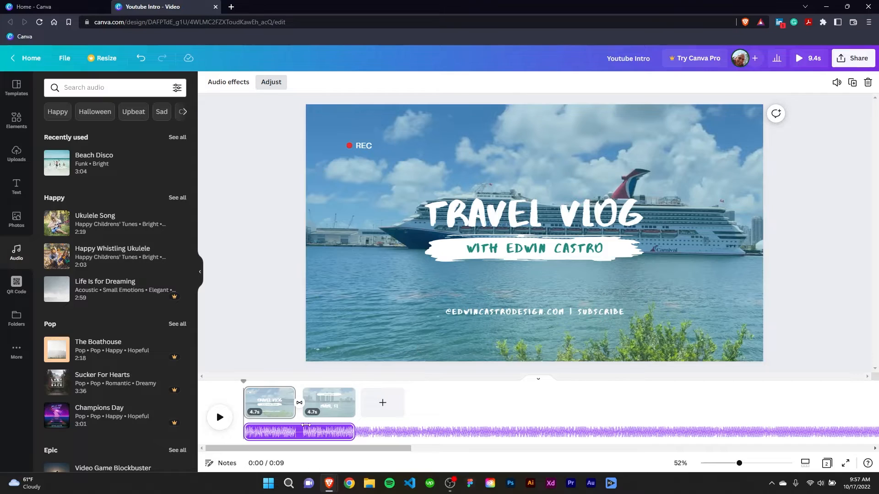
drag(315, 432, 315, 438)
click(315, 443)
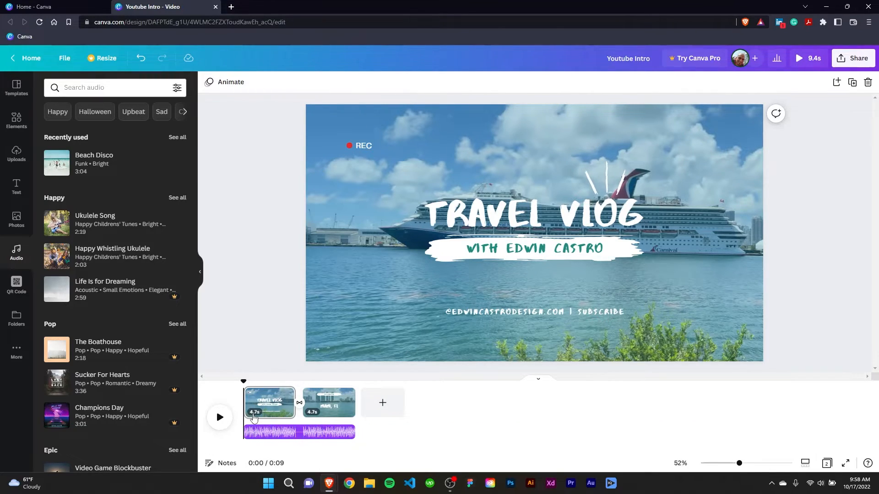
Play back the intro with its music and scrub through the first page's animations
click(220, 417)
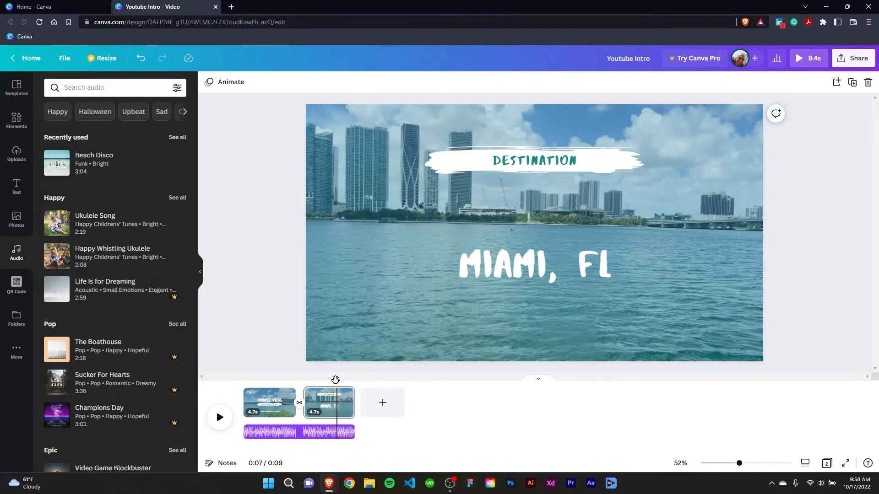
drag(336, 380, 224, 391)
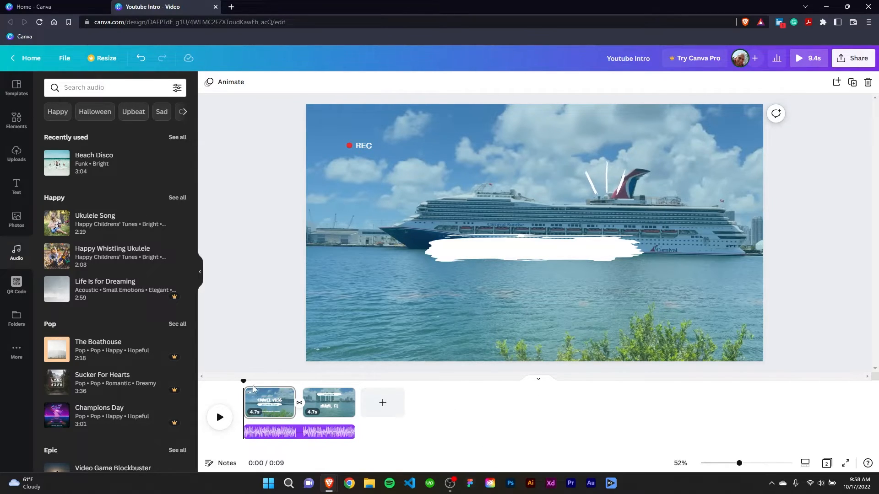
drag(243, 381, 264, 381)
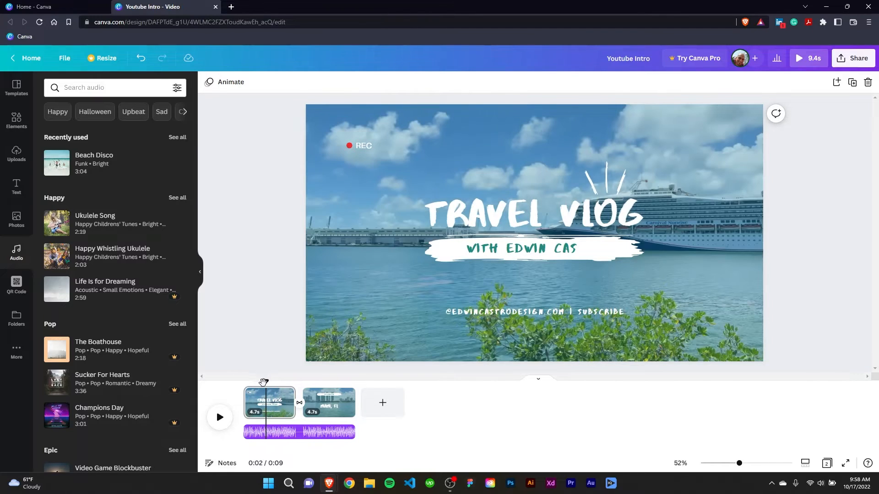
Download all pages as an MP4 video and save it to the Desktop as "Youtube Intro"
click(848, 61)
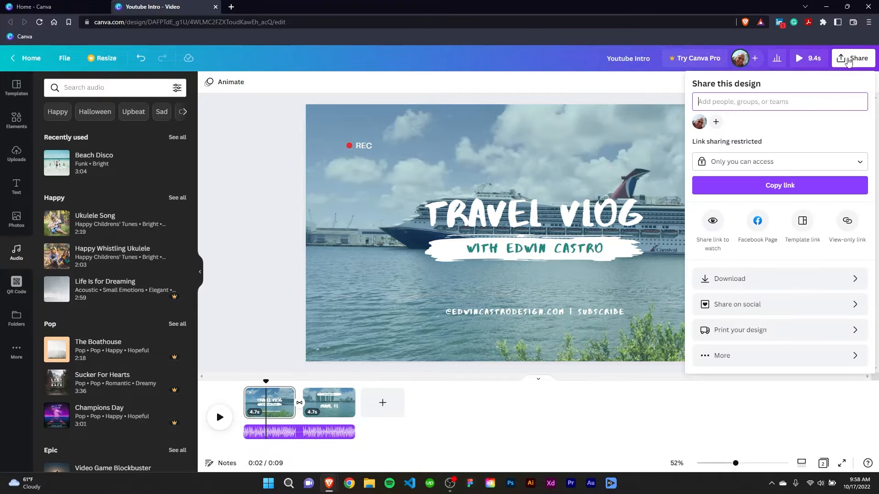
click(725, 281)
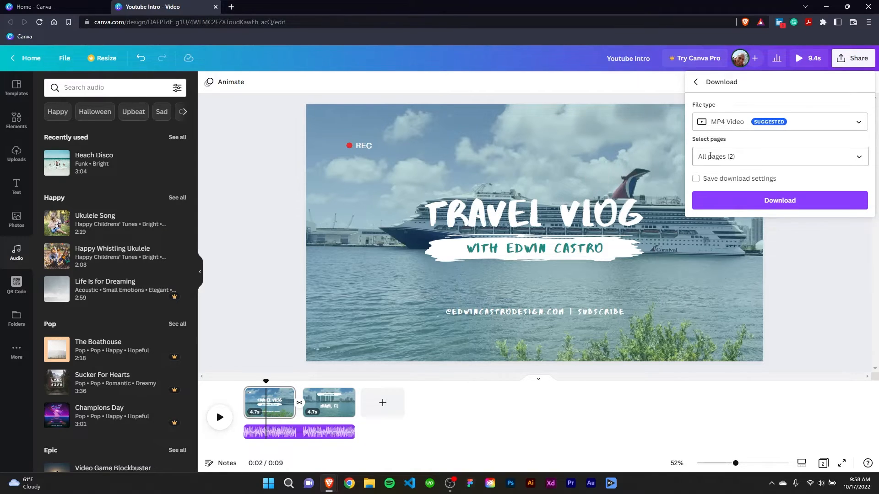
click(766, 208)
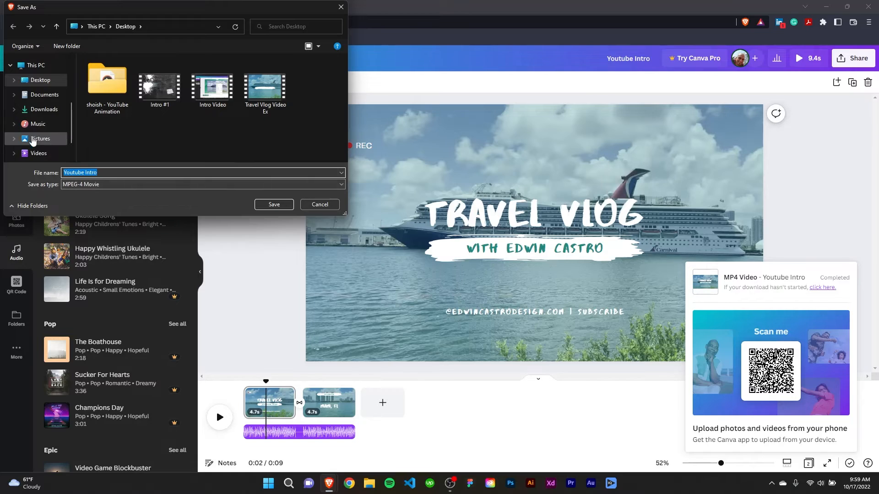
click(288, 208)
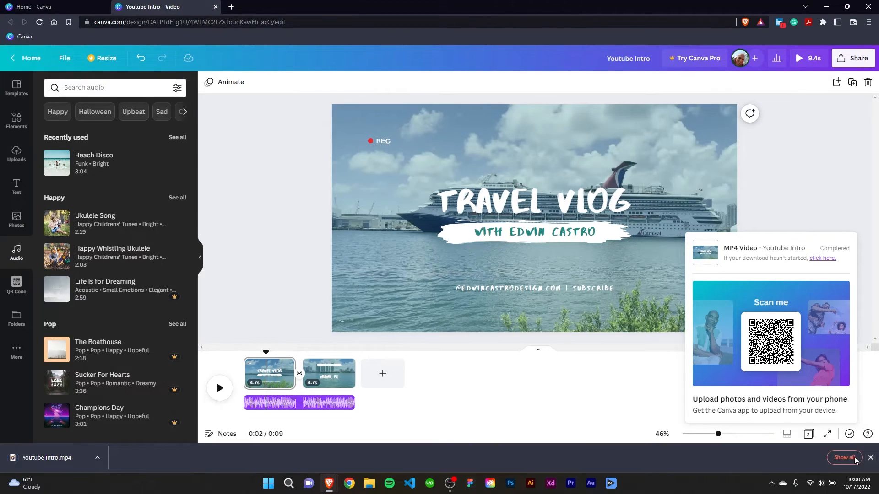
click(871, 458)
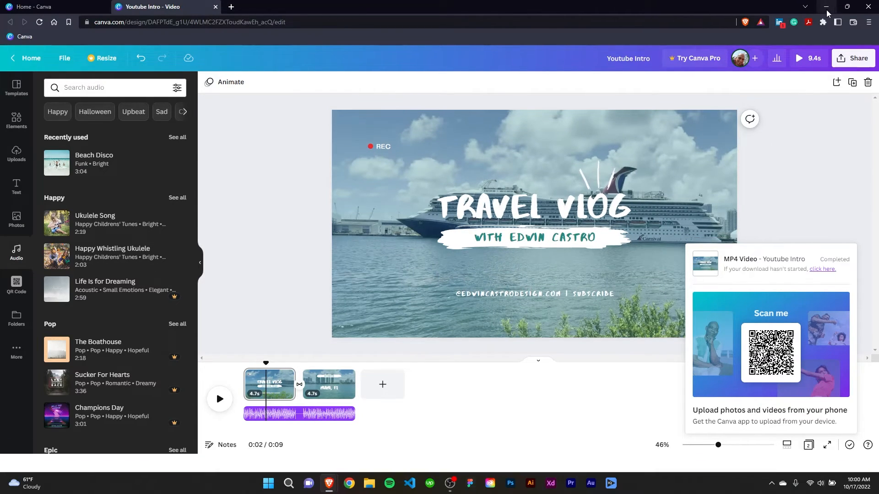
Switch to the desktop, review the exported Youtube Intro video in an enlarged Media Player window, and close the player
click(827, 7)
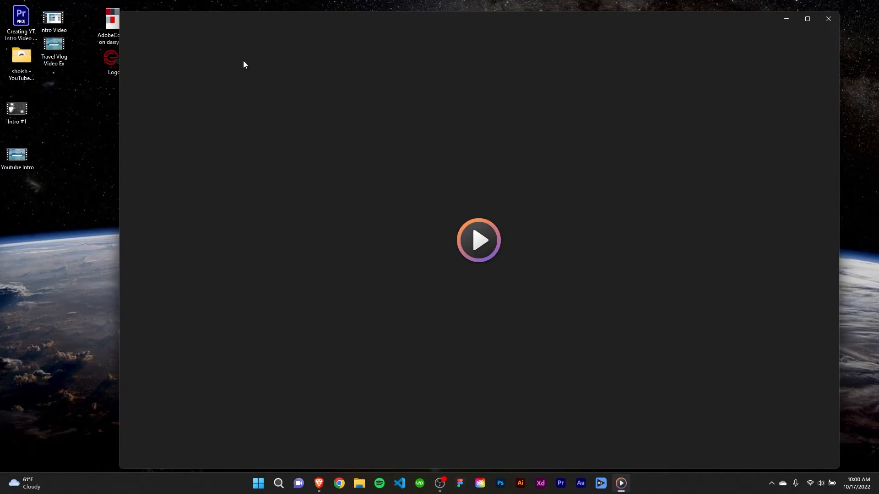
drag(378, 21, 265, 11)
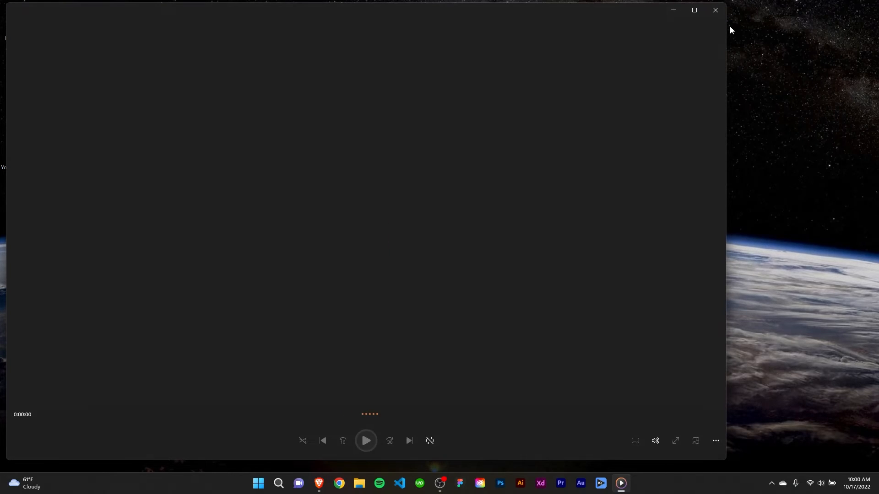
drag(729, 29, 864, 18)
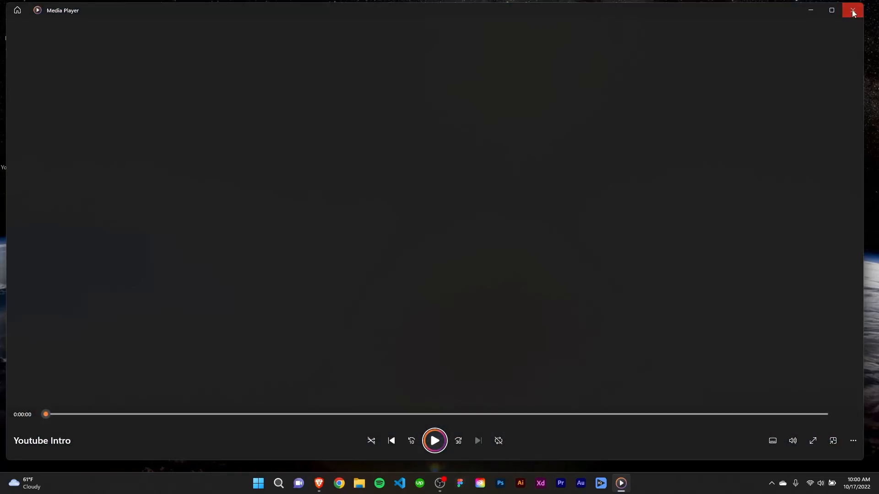
click(853, 11)
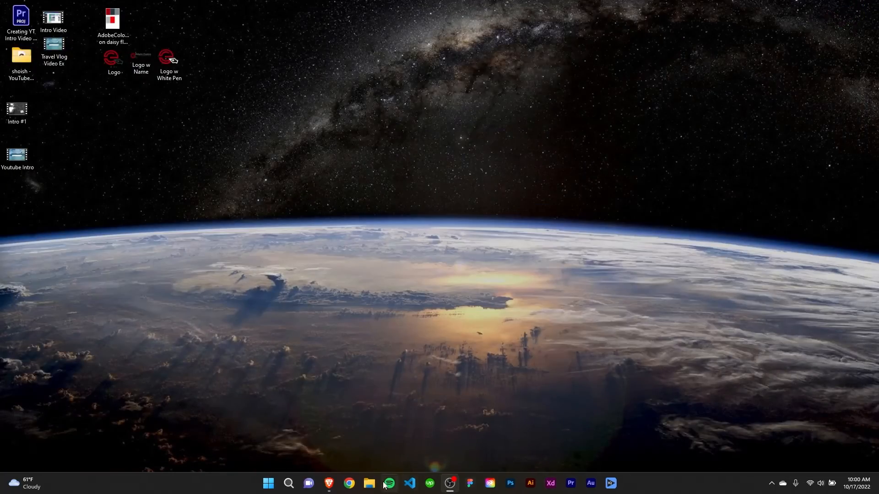
Return to the Youtube Intro design in Canva and dismiss the completed download notice
click(329, 483)
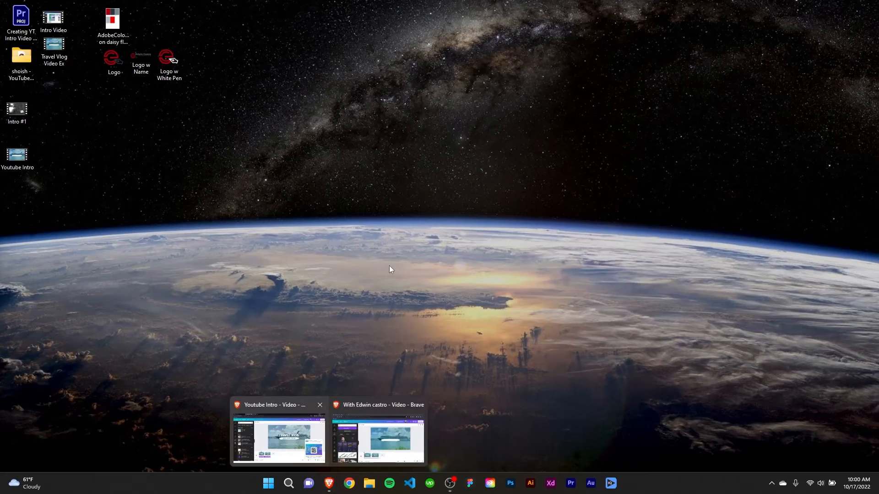
click(352, 407)
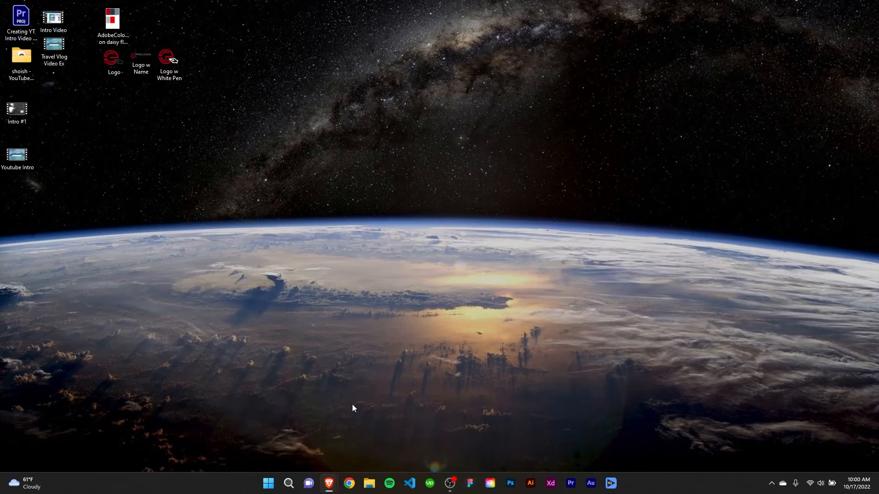
click(323, 478)
click(288, 403)
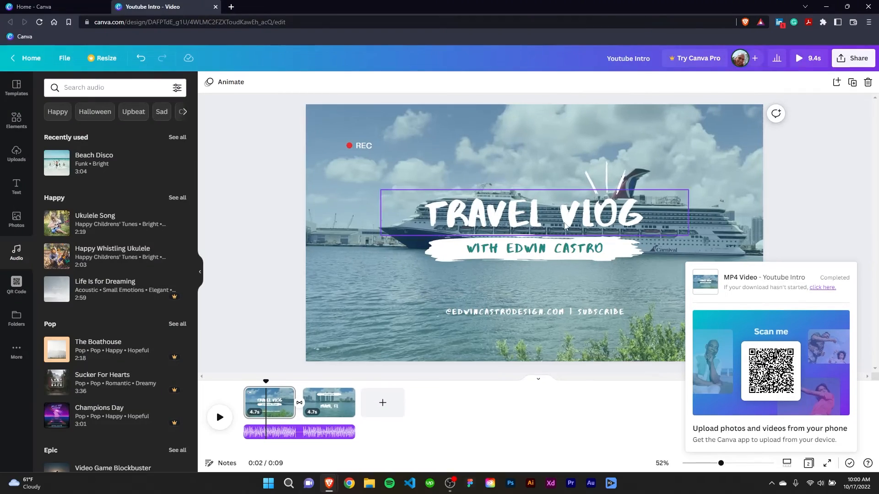
click(821, 209)
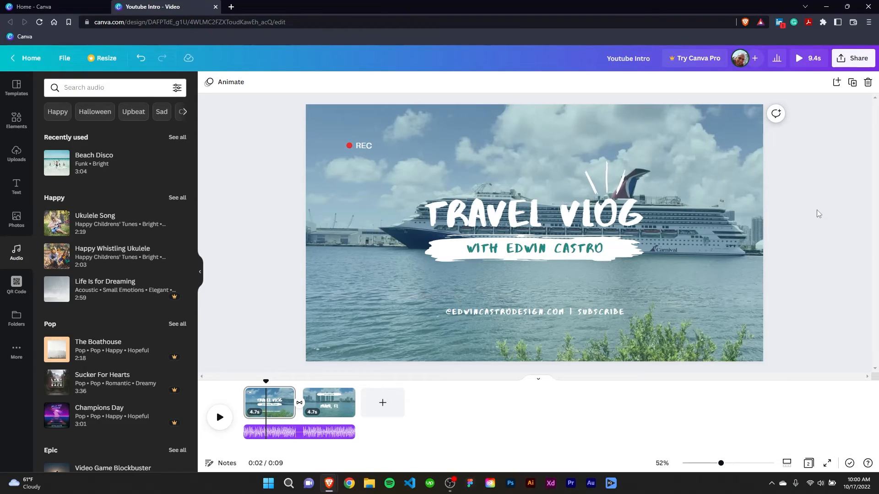